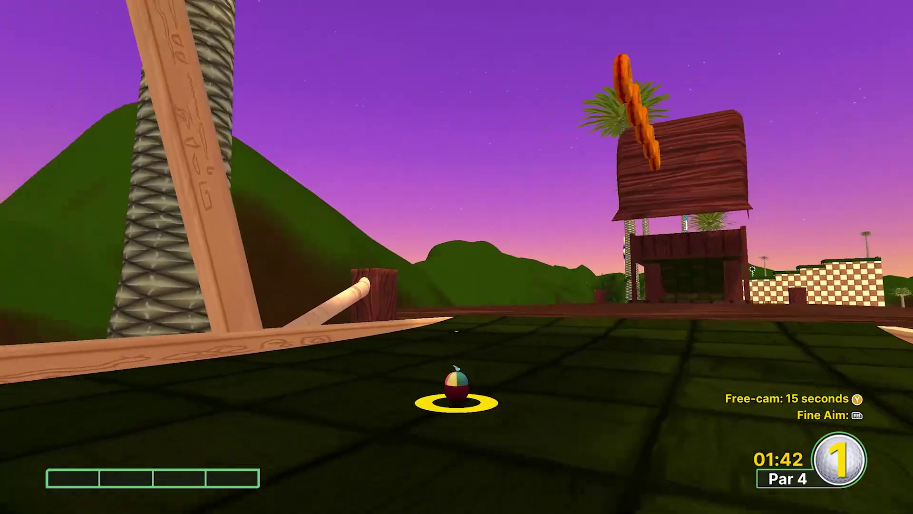
pyautogui.press('y')
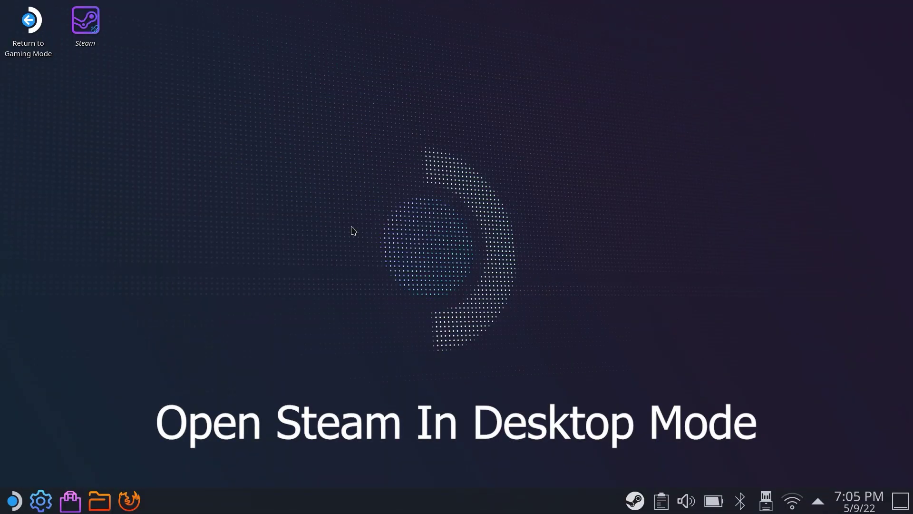
# Open Steam in desktop mode and show the properties of The Elder Scrolls V: Skyrim Special Edition.
pyautogui.click(95, 33)
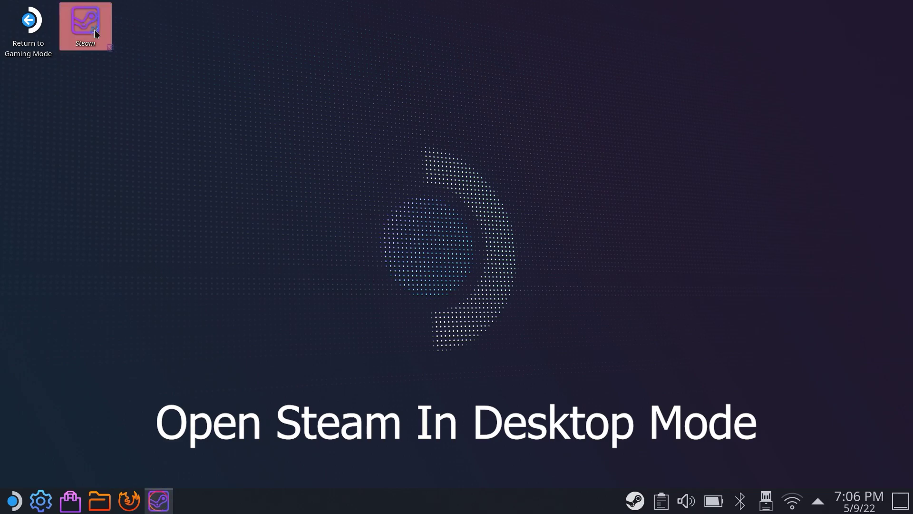
pyautogui.doubleClick(95, 34)
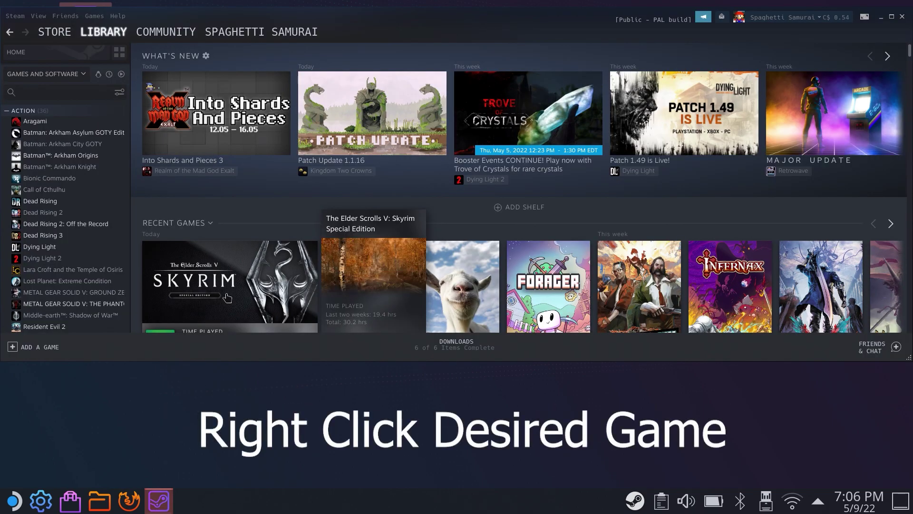
pyautogui.rightClick(227, 297)
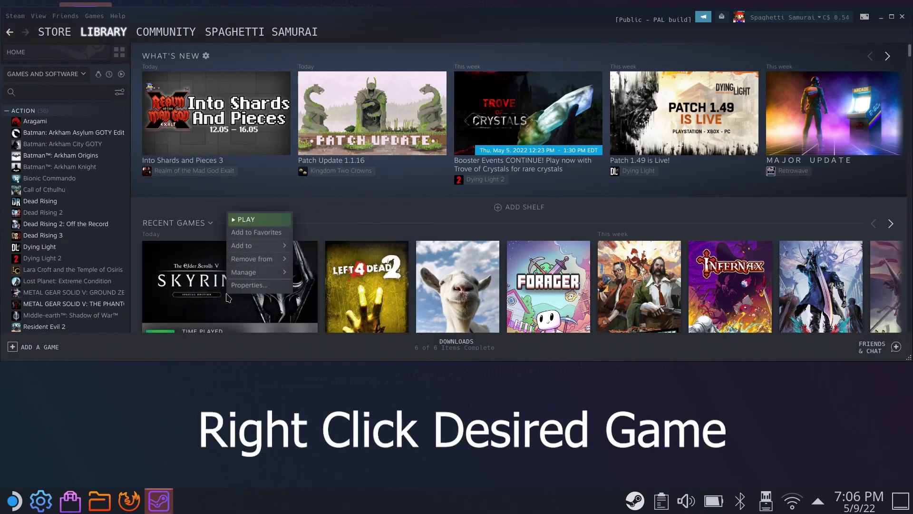
pyautogui.click(246, 286)
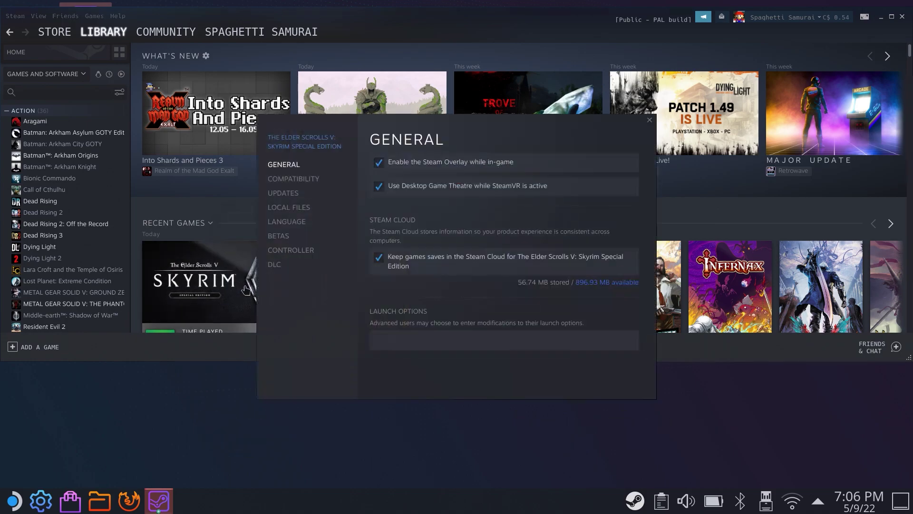
# Start a backup of Skyrim's local game files and browse the folders for a backup destination.
pyautogui.click(301, 210)
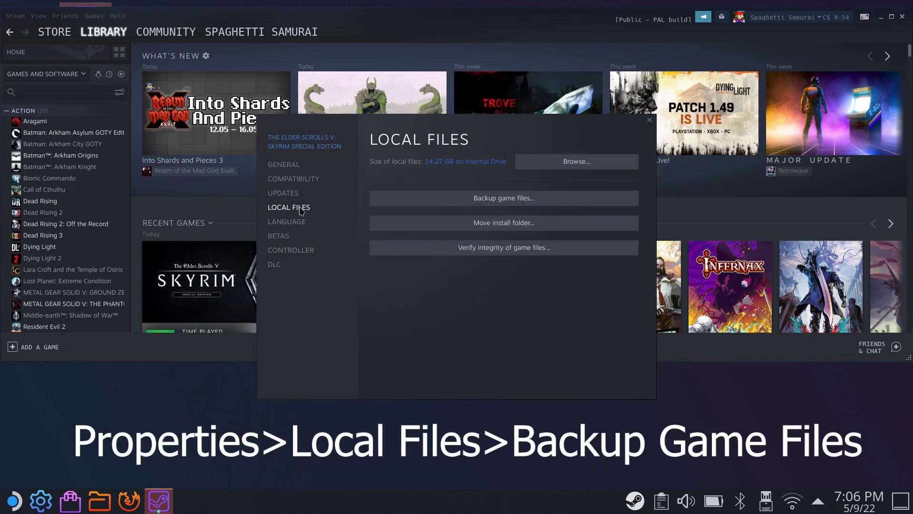
pyautogui.click(392, 198)
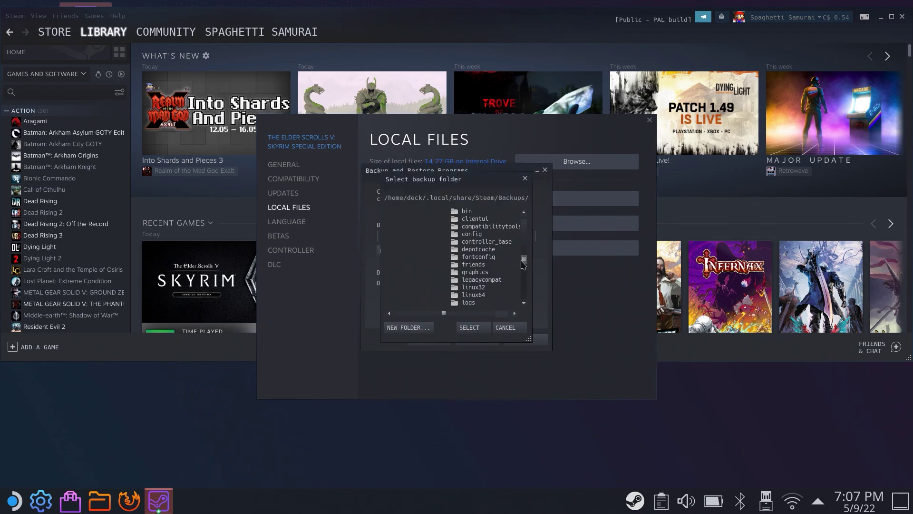
pyautogui.moveTo(524, 265); pyautogui.dragTo(534, 219)
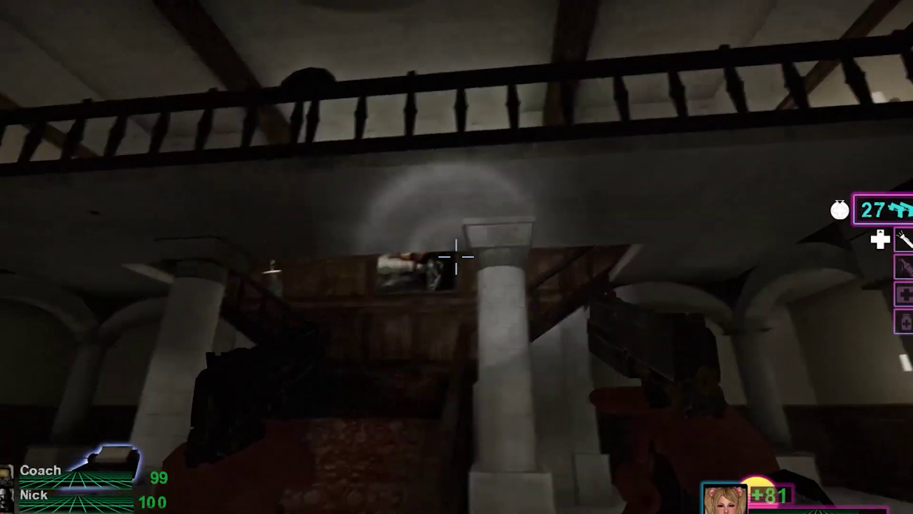
pyautogui.click(456, 257)
pyautogui.click(456, 257)
pyautogui.click(456, 257)
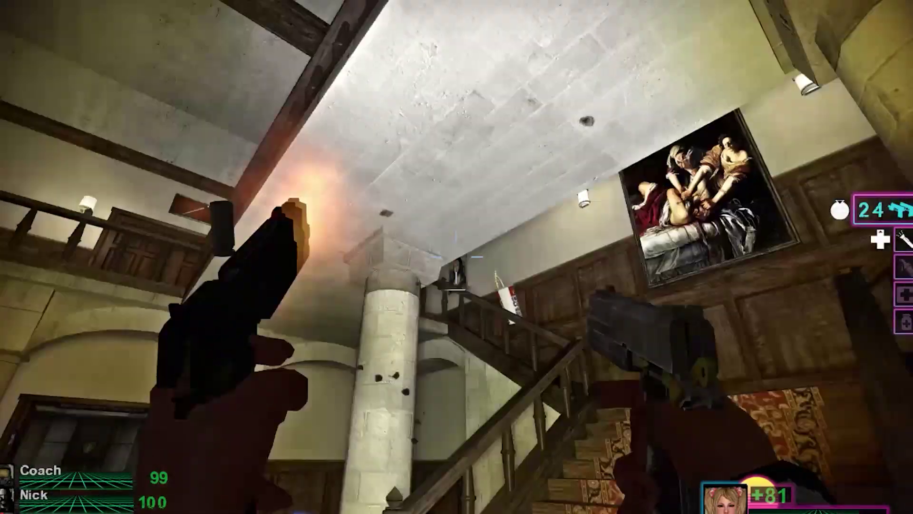
pyautogui.click(456, 257)
pyautogui.click(456, 257)
pyautogui.click(456, 257)
pyautogui.click(456, 257)
pyautogui.press('w')
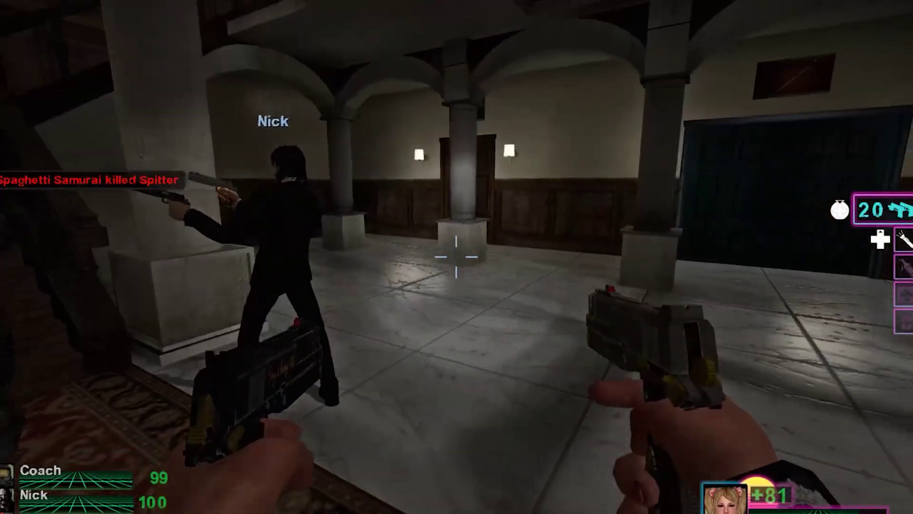
pyautogui.press('w')
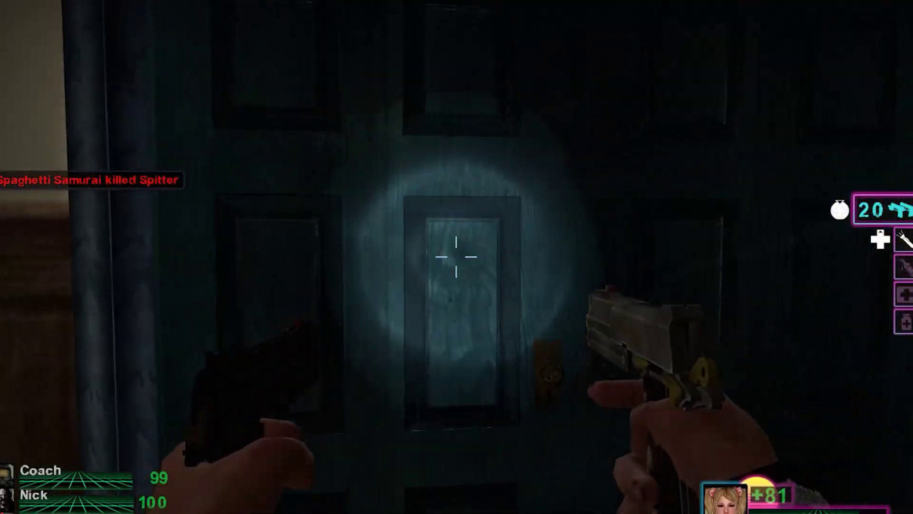
pyautogui.press('e')
pyautogui.press('w')
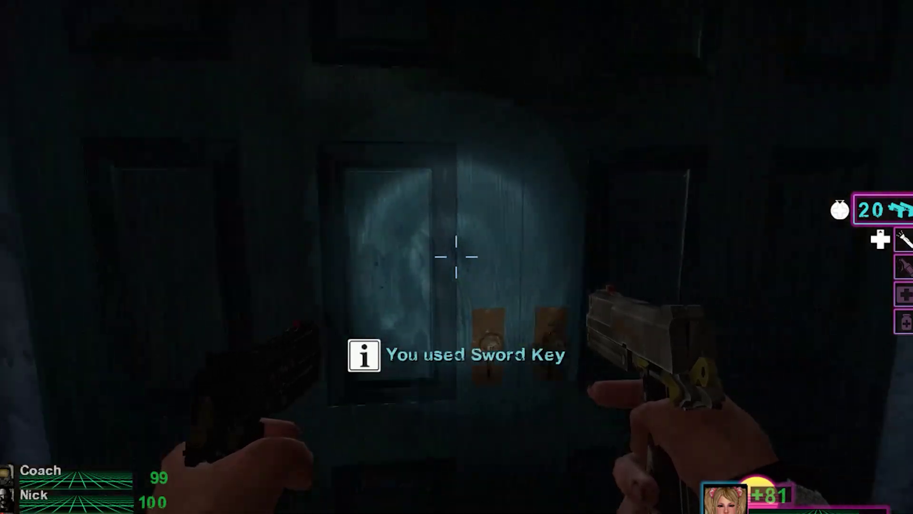
pyautogui.click(457, 256)
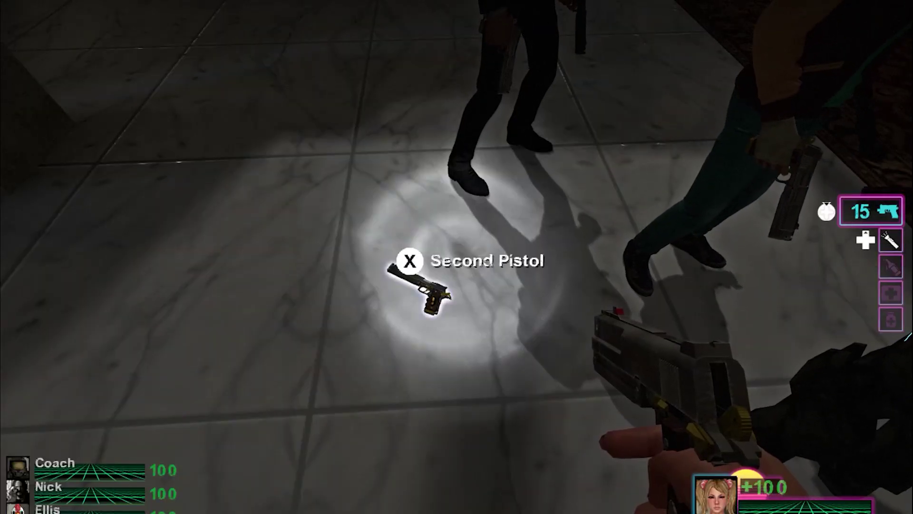
pyautogui.press('e')
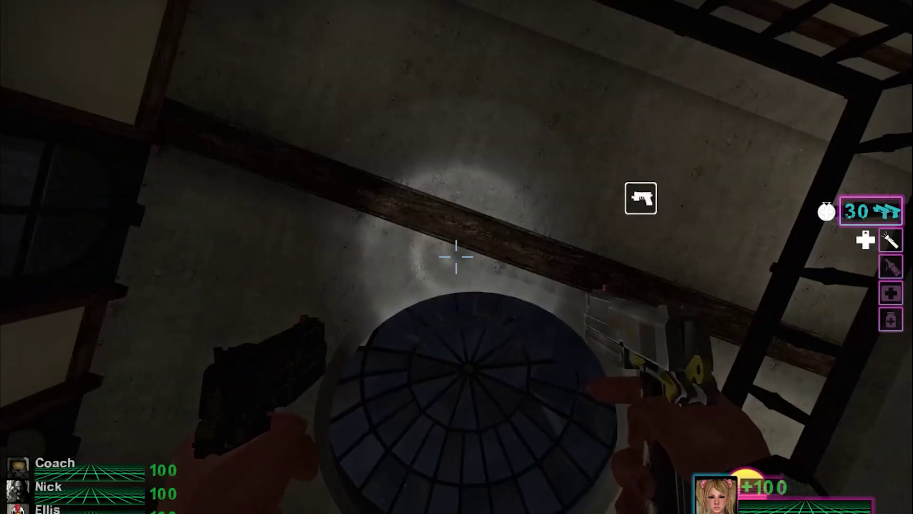
pyautogui.press('w')
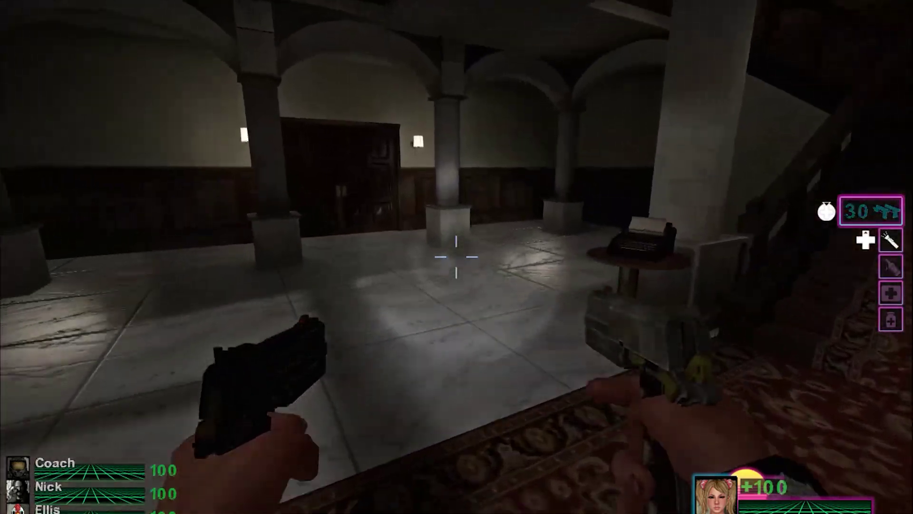
pyautogui.press('w')
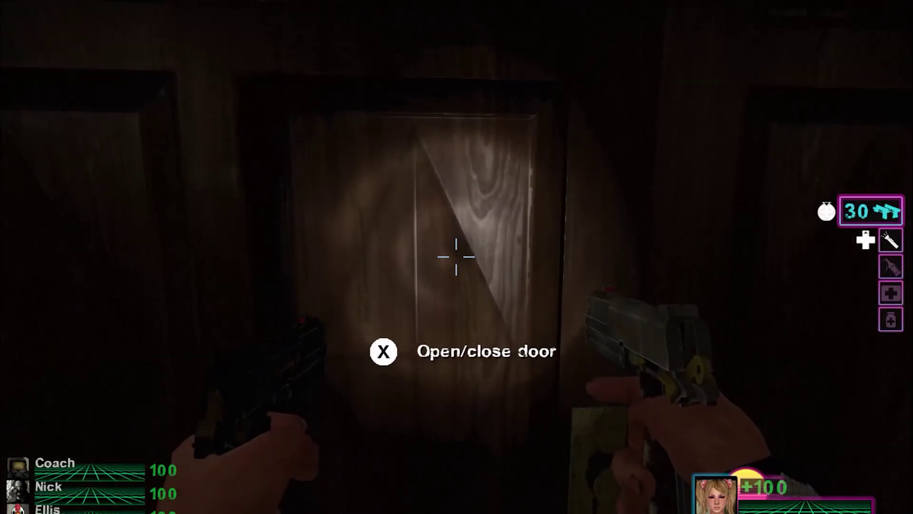
pyautogui.press('e')
pyautogui.press('w')
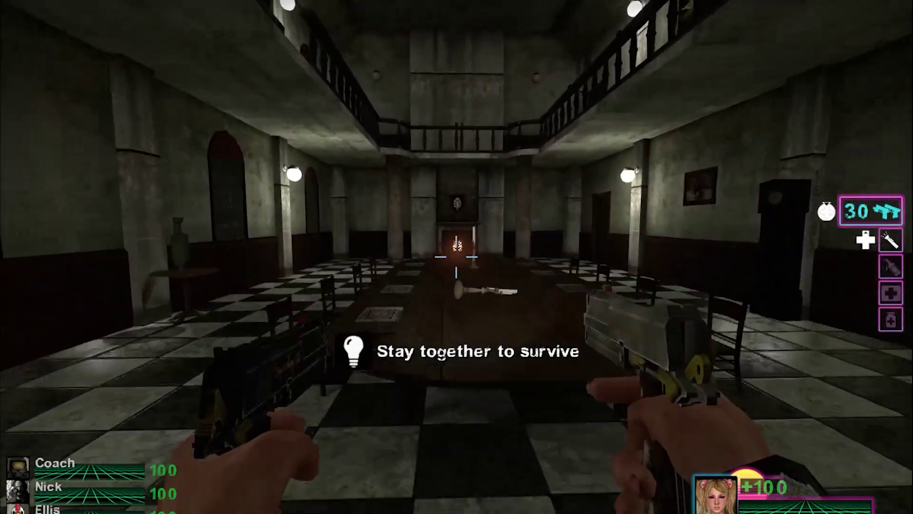
pyautogui.press('w')
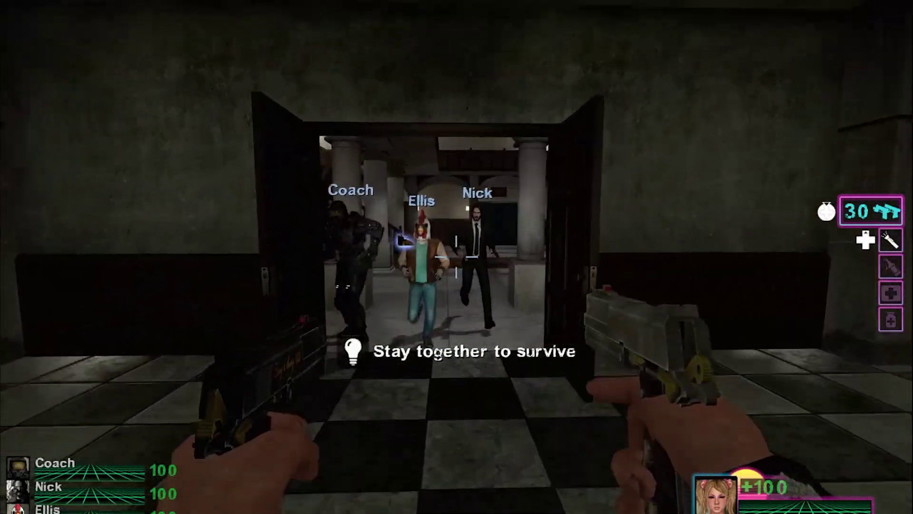
pyautogui.press('w')
pyautogui.press('s')
pyautogui.press('w')
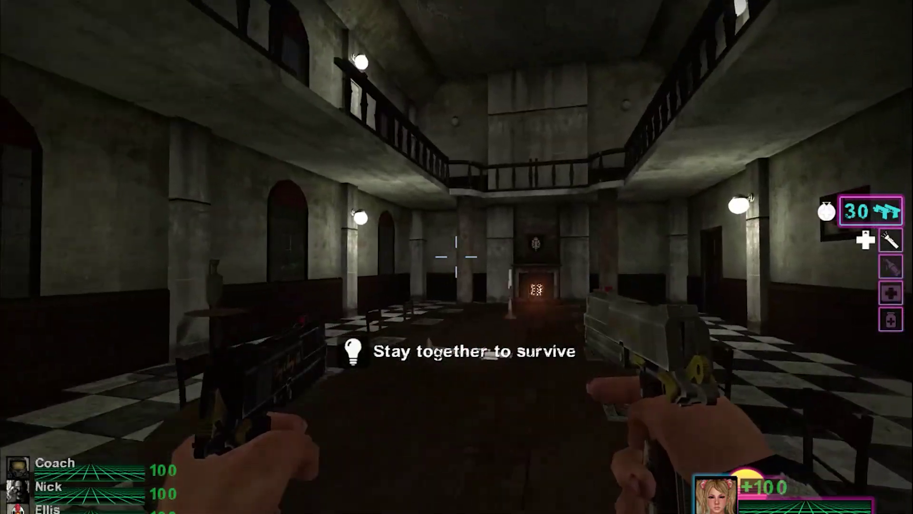
pyautogui.press('w')
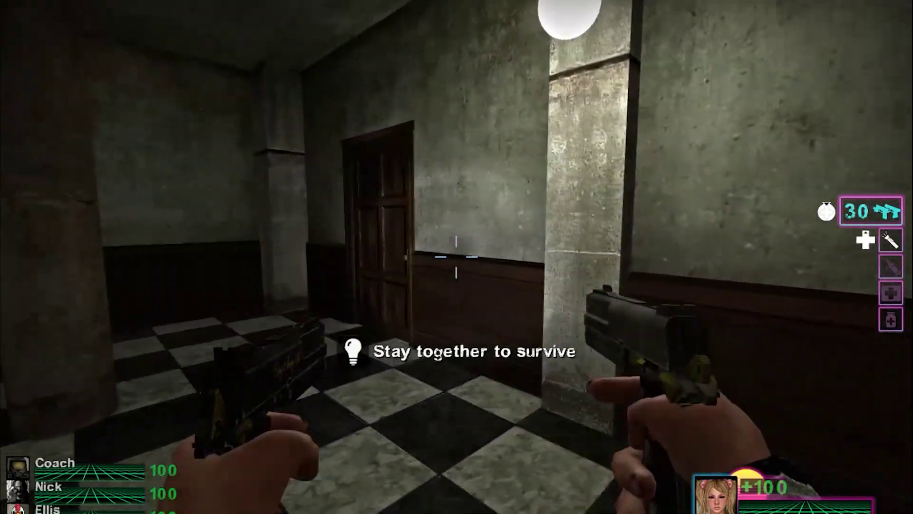
pyautogui.press('w')
pyautogui.press('e')
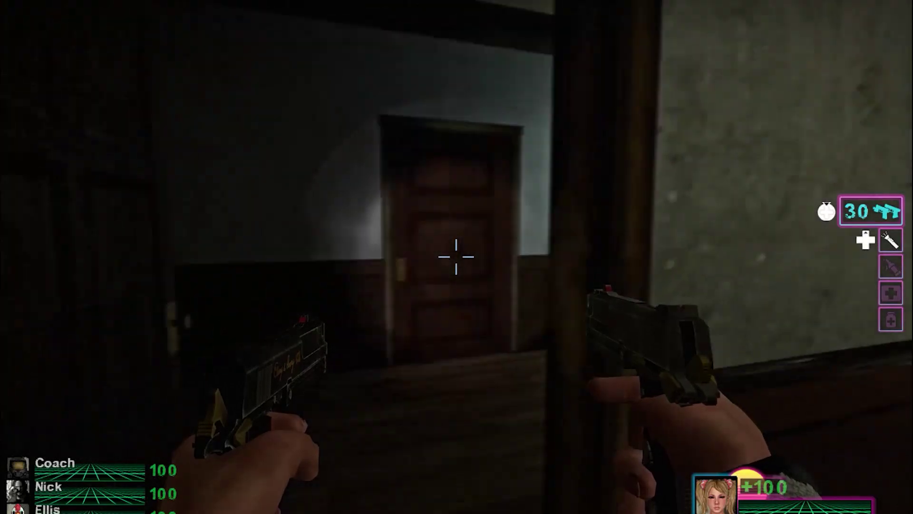
pyautogui.press('w')
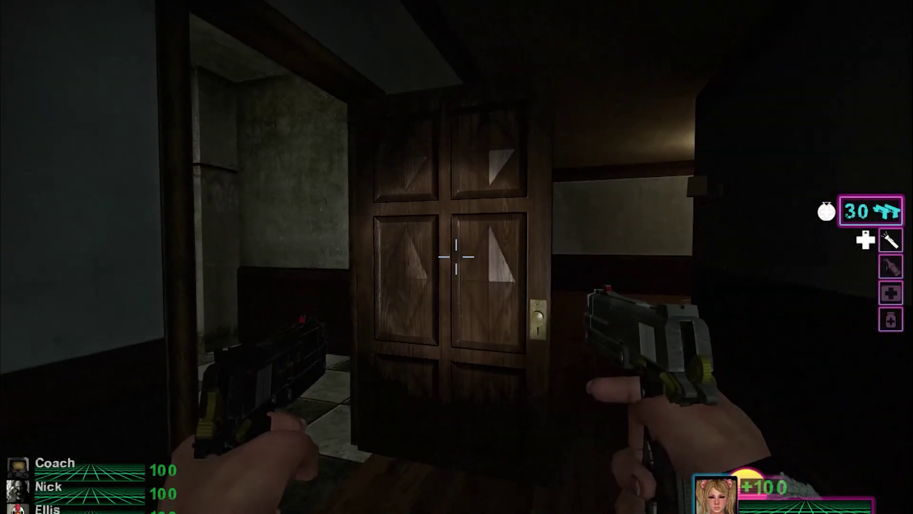
pyautogui.press('e')
pyautogui.press('w')
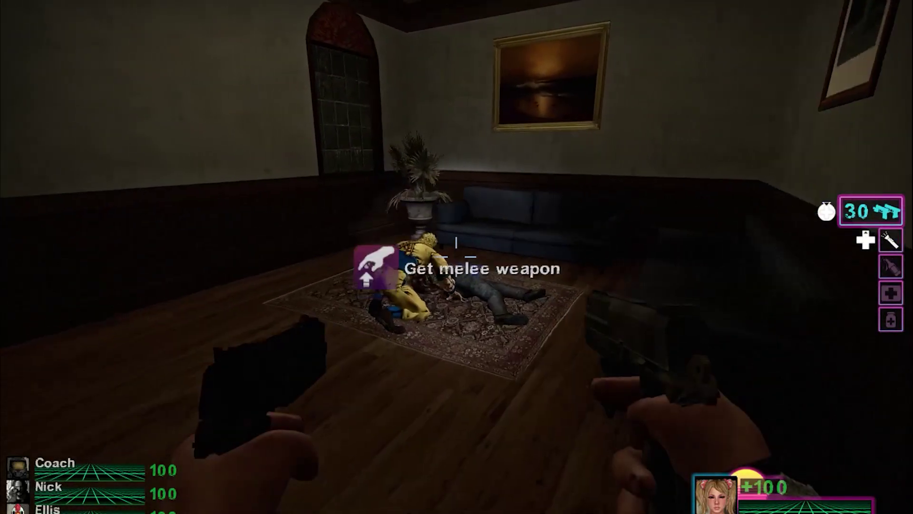
pyautogui.click(456, 257)
pyautogui.click(457, 257)
pyautogui.click(457, 257)
pyautogui.click(457, 257)
pyautogui.click(456, 257)
pyautogui.click(456, 257)
pyautogui.click(457, 257)
pyautogui.click(457, 256)
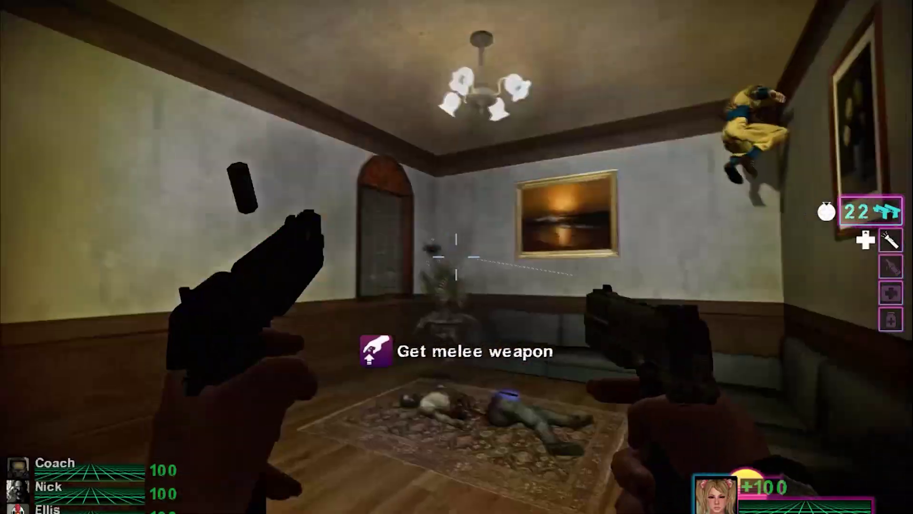
pyautogui.click(456, 257)
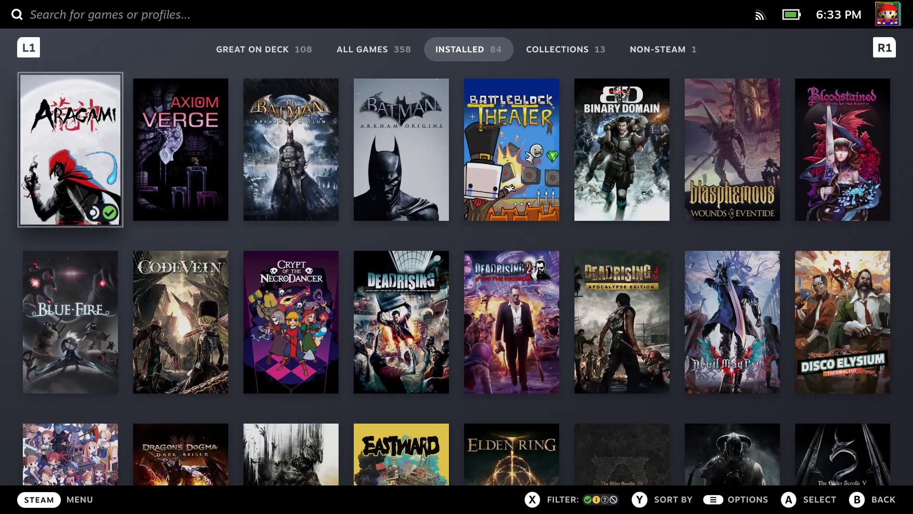
# Open the Golf With Your Friends page from the installed games in the library.
pyautogui.press('Down')
pyautogui.press('Down')
pyautogui.press('Down')
pyautogui.press('Down')
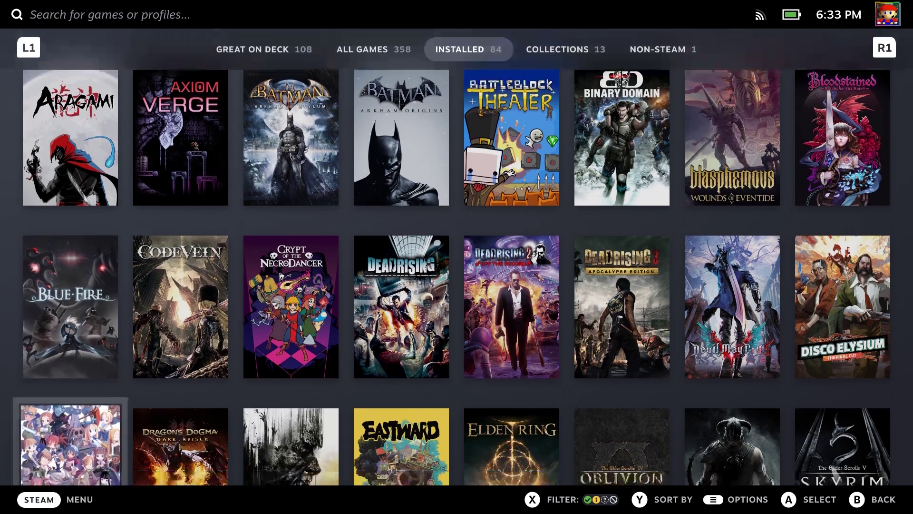
pyautogui.press('Return')
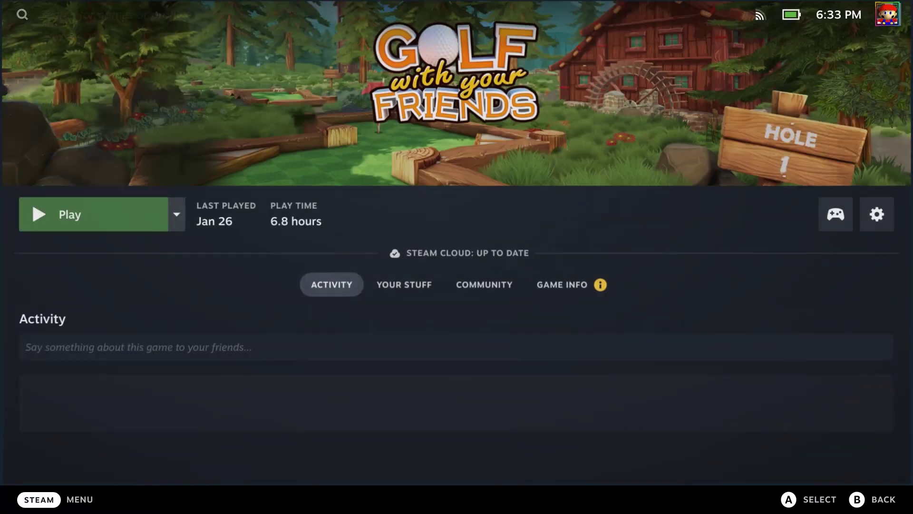
# Open the Workshop page of Golf With Your Friends from its game info.
pyautogui.press('Down')
pyautogui.press('Right')
pyautogui.press('Right')
pyautogui.press('Right')
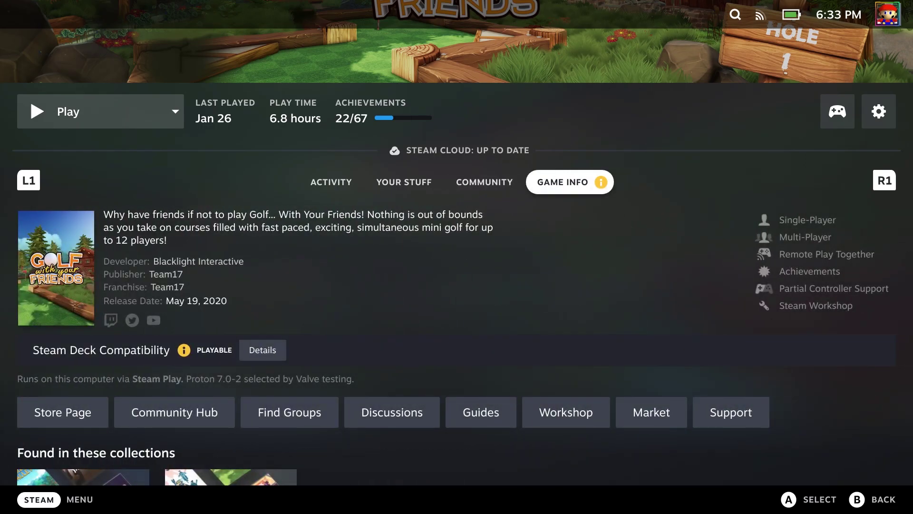
pyautogui.press('Down')
pyautogui.press('Down')
pyautogui.press('Right')
pyautogui.press('Right')
pyautogui.press('Right')
pyautogui.press('Right')
pyautogui.press('Right')
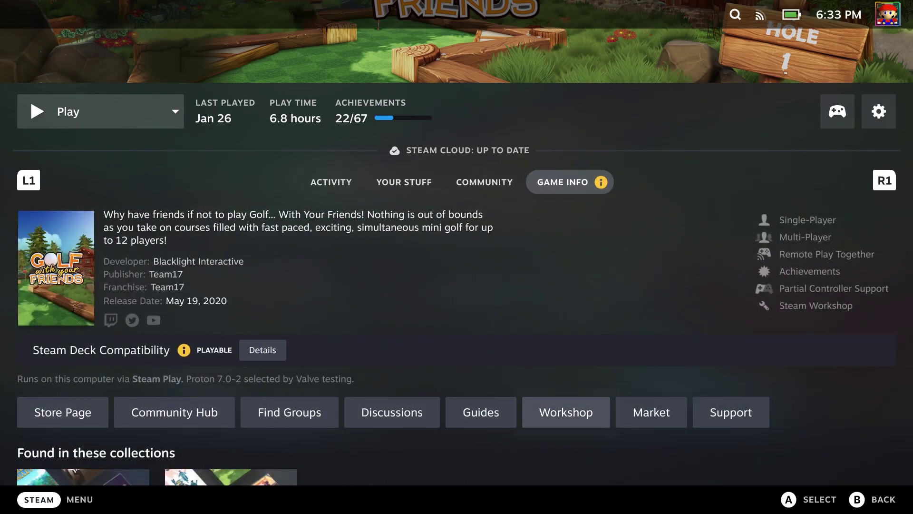
pyautogui.press('Return')
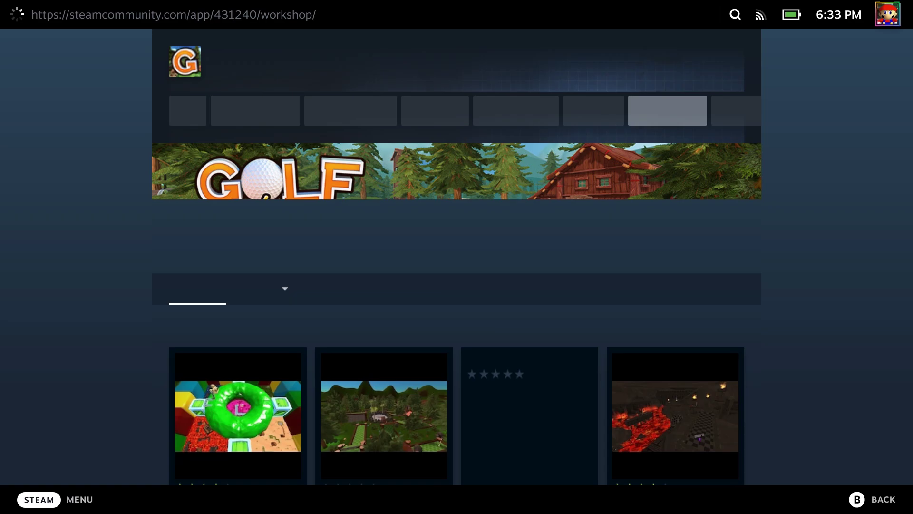
# Look through the most popular Workshop items for Golf With Your Friends, down to Central Park.
pyautogui.press('Down')
pyautogui.press('Down')
pyautogui.press('Down')
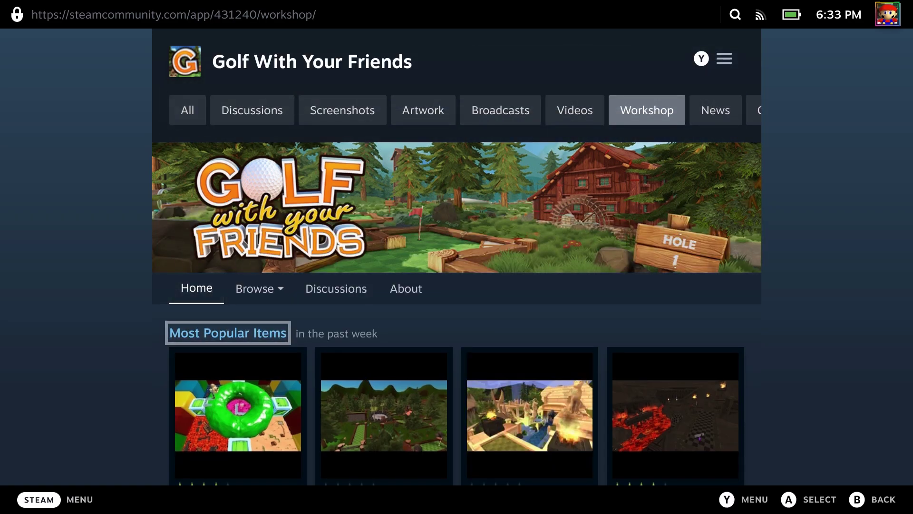
pyautogui.press('Down')
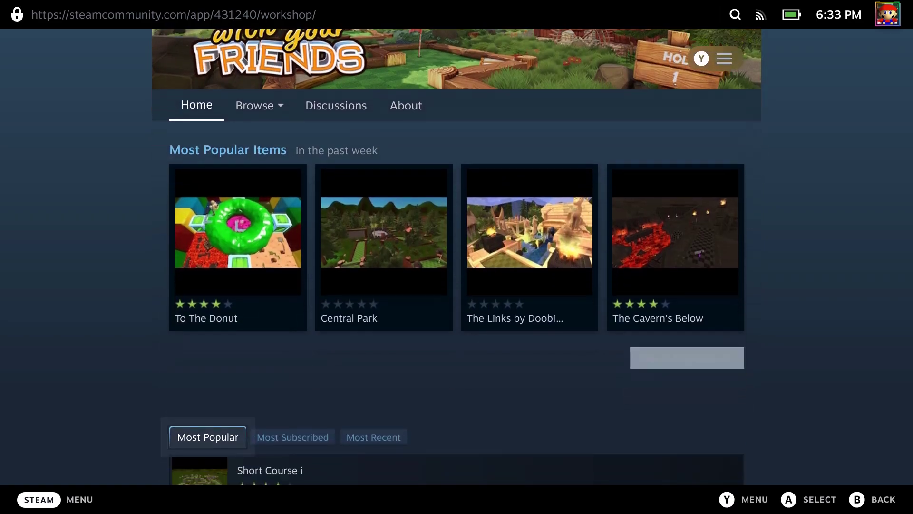
pyautogui.press('Down')
pyautogui.press('Down')
pyautogui.press('Down')
pyautogui.press('Down')
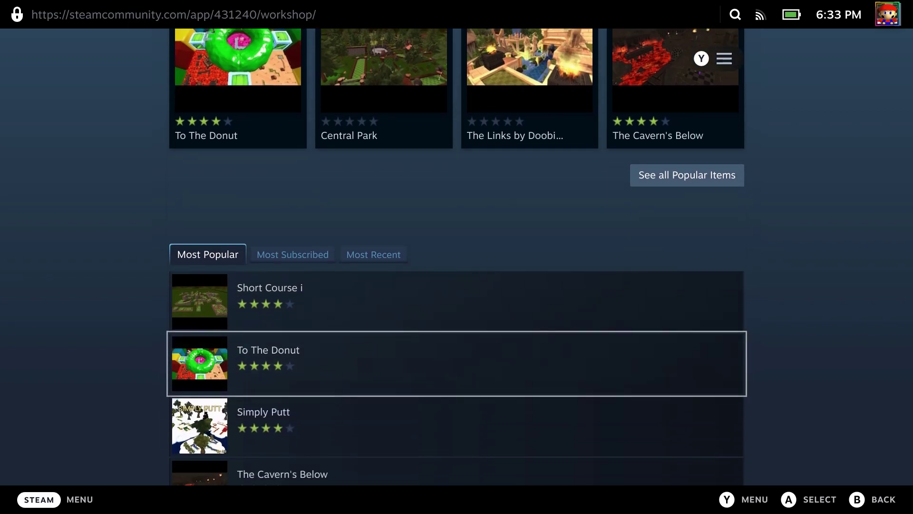
pyautogui.press('Down')
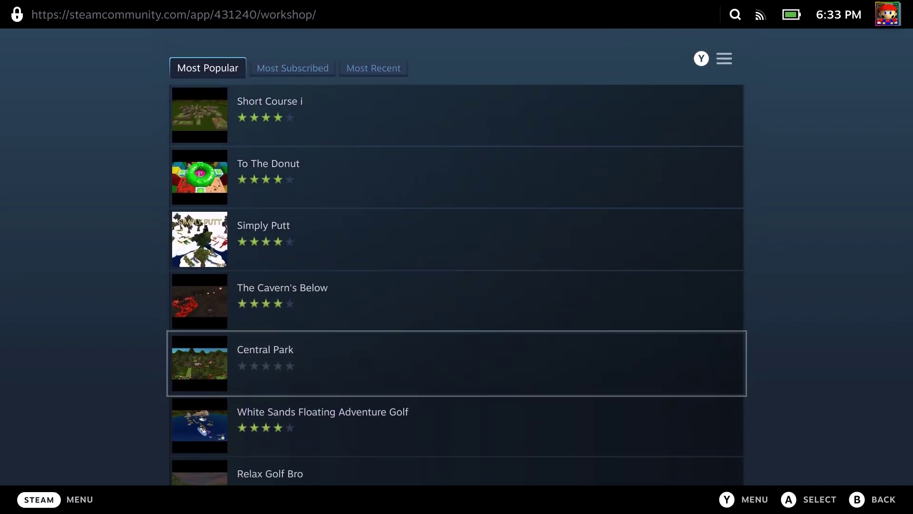
# Show the most subscribed Workshop items for Golf With Your Friends.
pyautogui.press('Up')
pyautogui.press('Up')
pyautogui.press('Up')
pyautogui.press('Up')
pyautogui.press('Up')
pyautogui.press('Right')
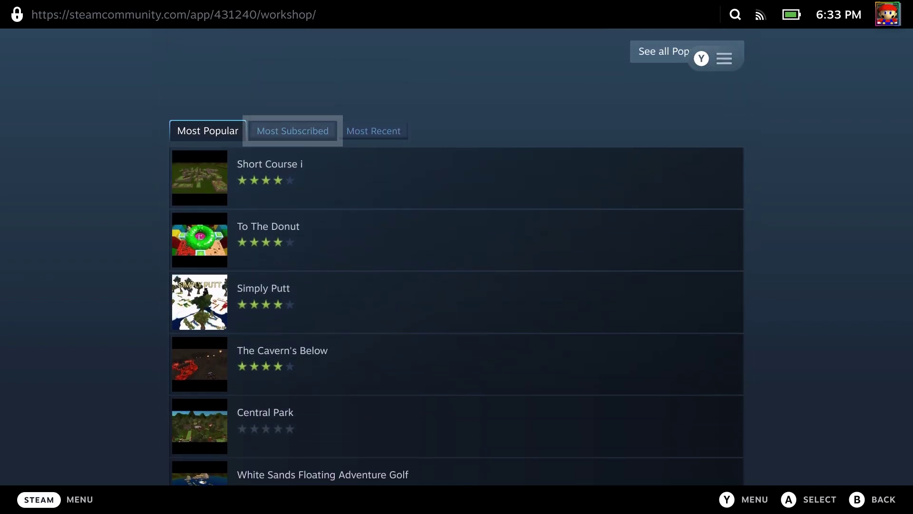
pyautogui.press('Return')
# Browse the first most subscribed items and open the Sunny Signature map's page.
pyautogui.press('Down')
pyautogui.press('Down')
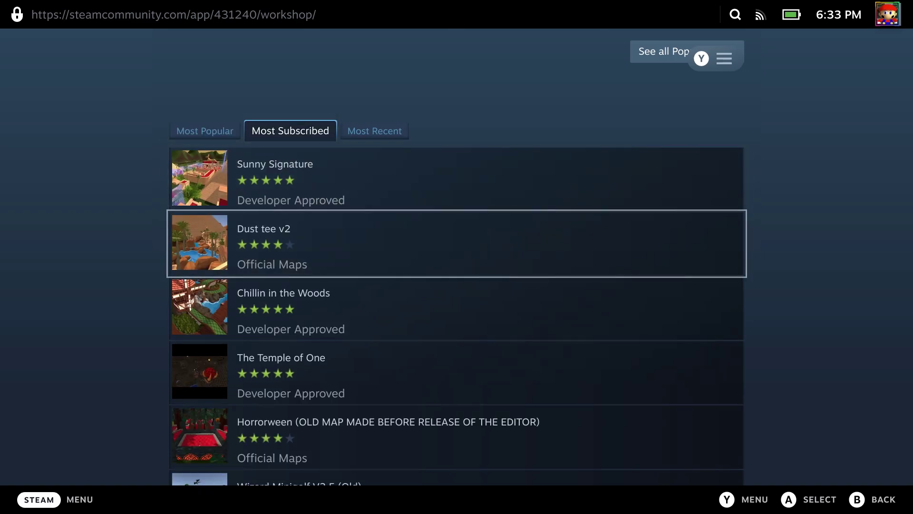
pyautogui.press('Down')
pyautogui.press('Up')
pyautogui.press('Up')
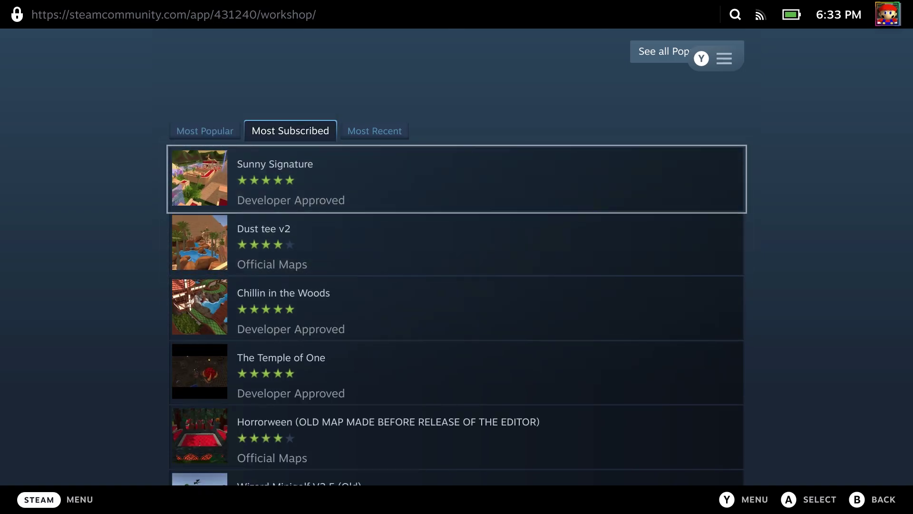
pyautogui.press('Return')
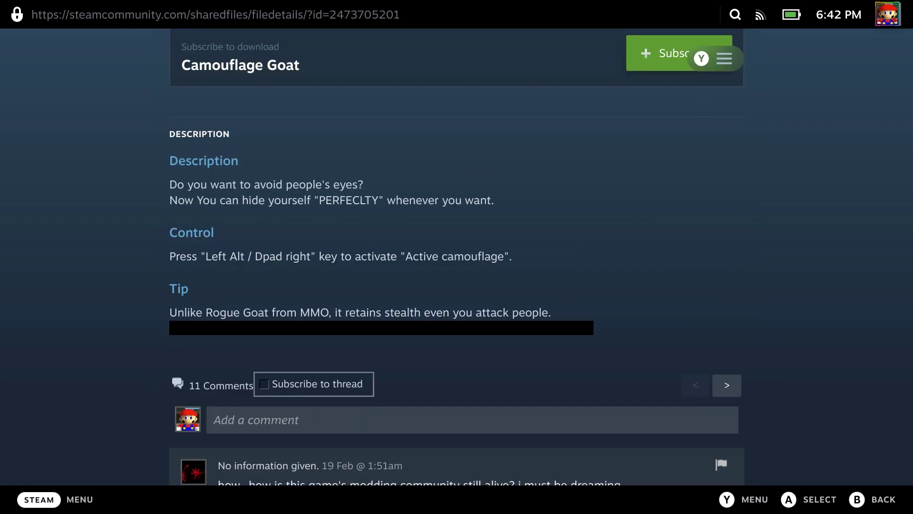
pyautogui.press('Up')
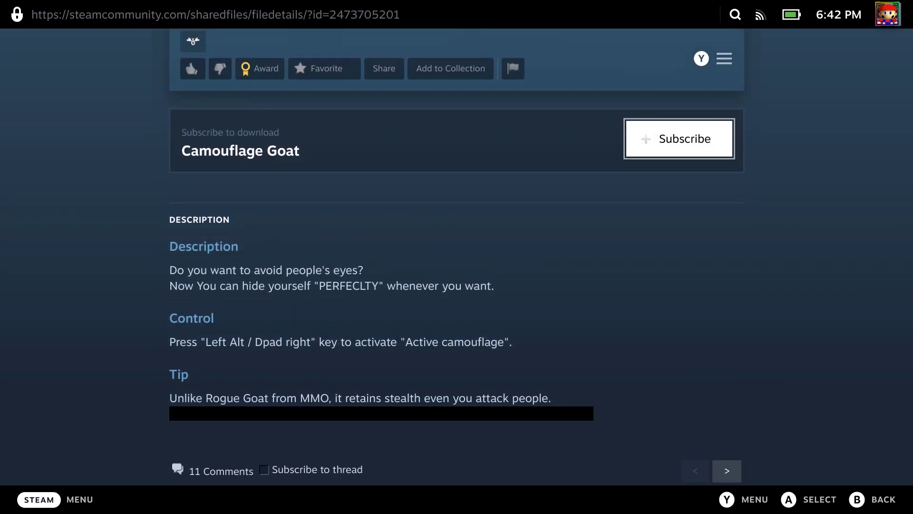
# Subscribe to the Camouflage Goat mod.
pyautogui.press('Return')
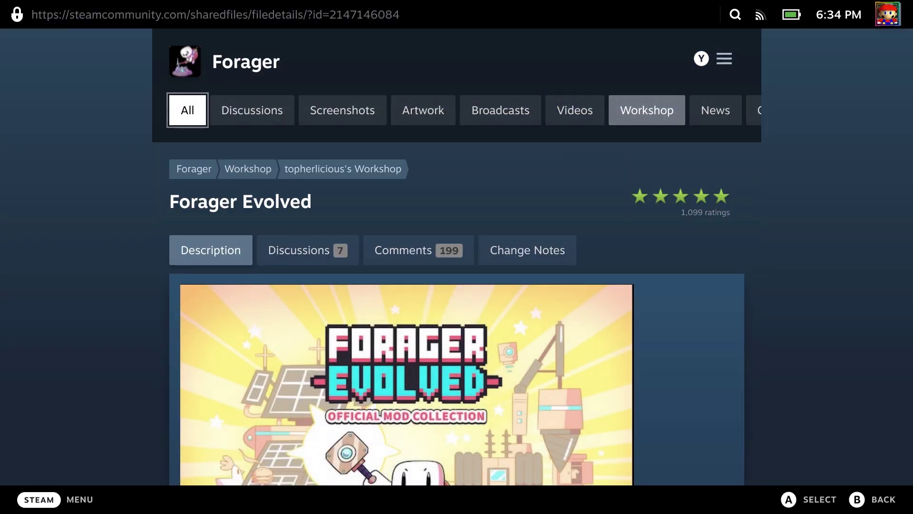
# Examine the Forager Evolved mod page, including its screenshots, subscription option, mod list and compatibility notes.
pyautogui.press('Down')
pyautogui.press('Down')
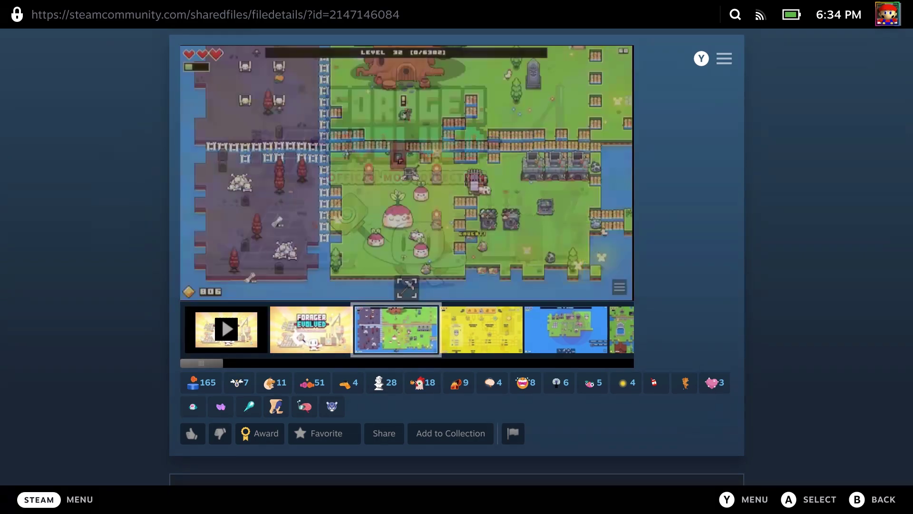
pyautogui.press('Down')
pyautogui.press('Down')
pyautogui.press('Down')
pyautogui.press('Down')
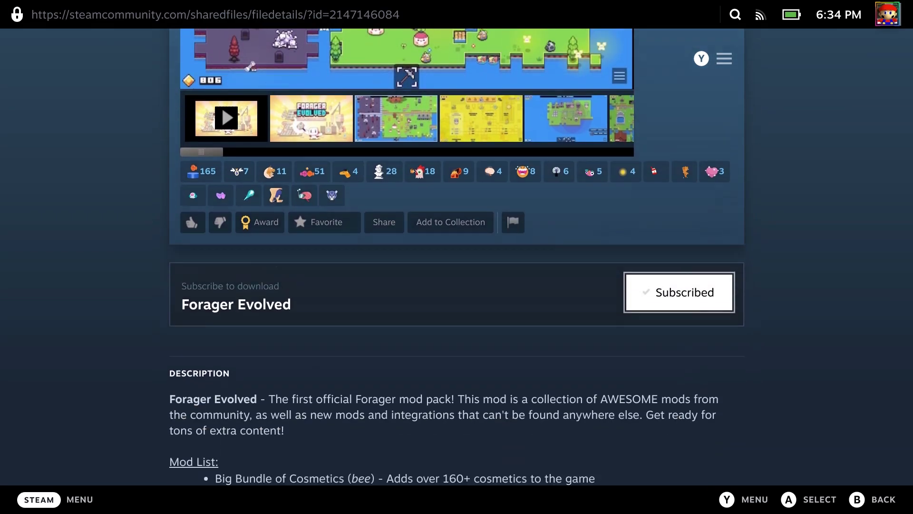
pyautogui.press('Down')
pyautogui.press('Down')
pyautogui.press('Down')
pyautogui.press('Down')
pyautogui.press('Down')
pyautogui.press('Down')
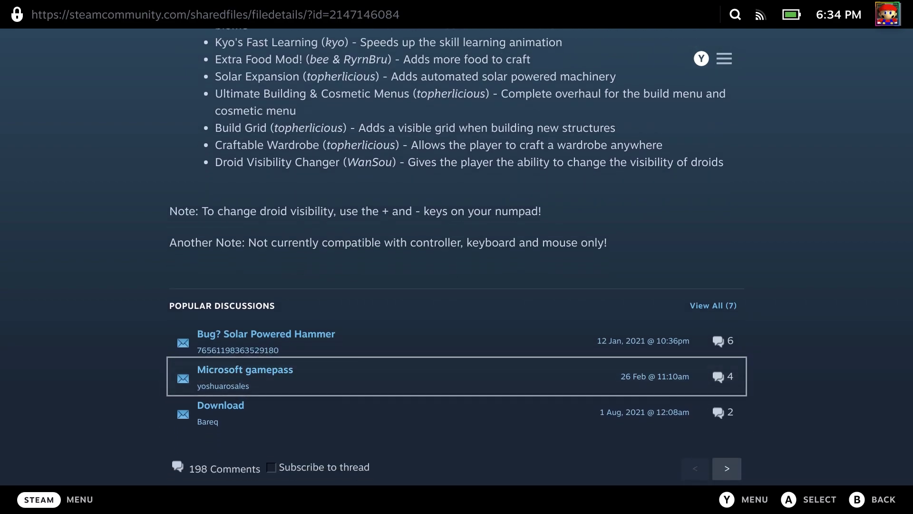
# Read the user comments on Forager Evolved for remarks about controller support.
pyautogui.press('Down')
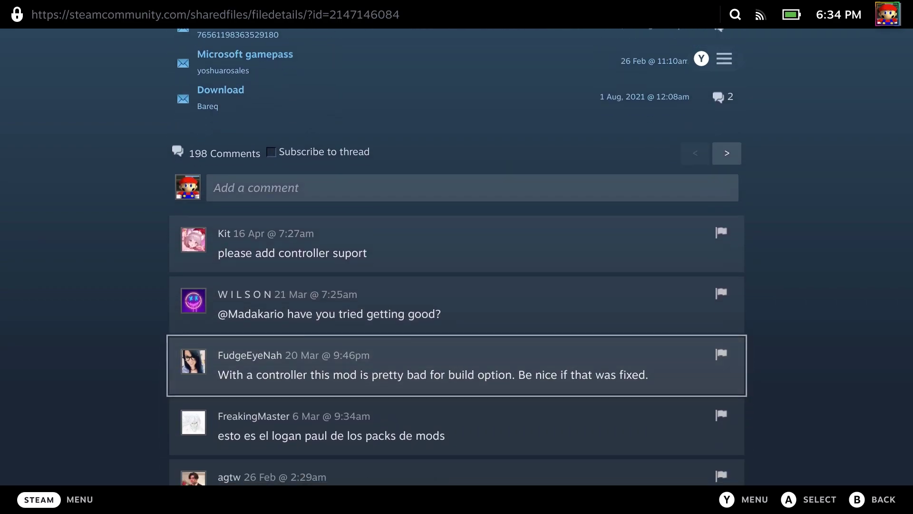
pyautogui.press('Down')
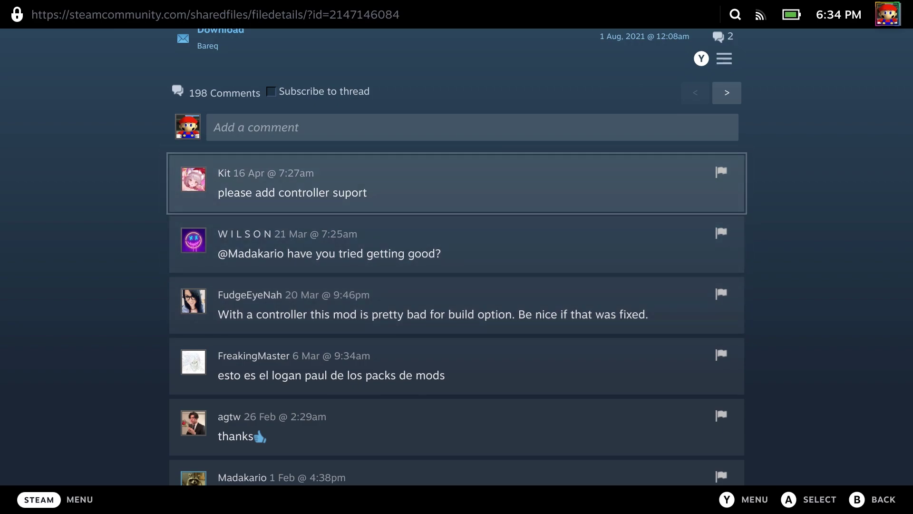
pyautogui.press('Up')
pyautogui.press('Up')
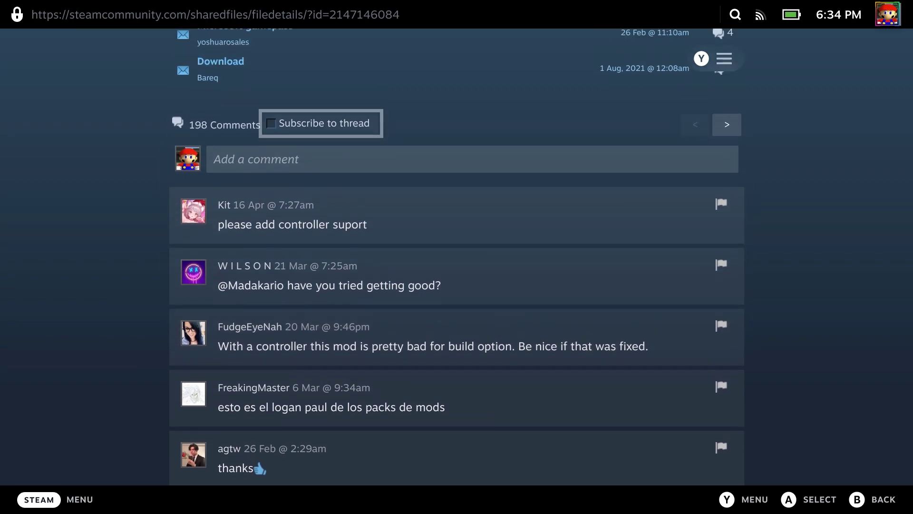
pyautogui.press('Up')
pyautogui.press('Up')
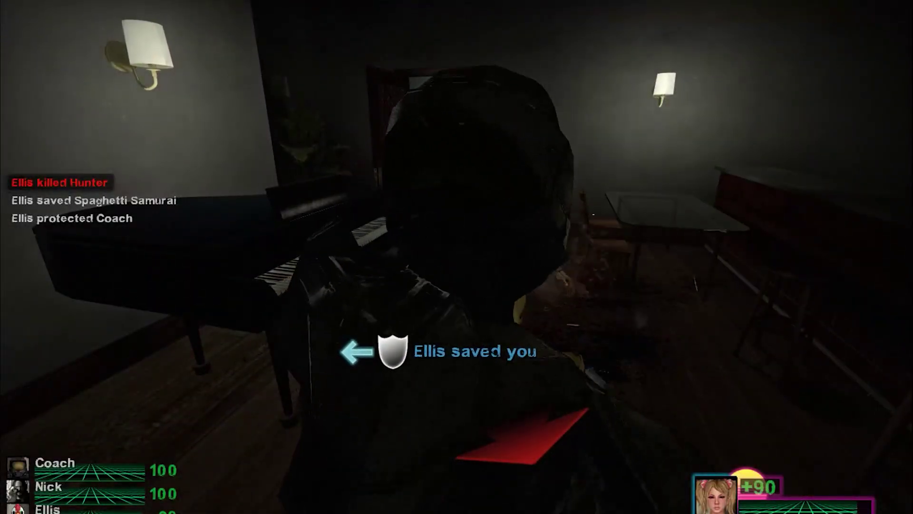
pyautogui.press('s')
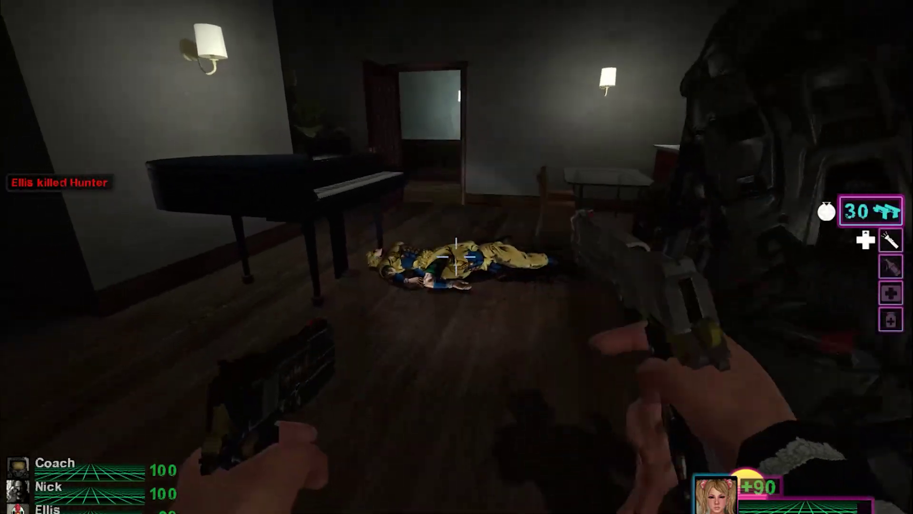
pyautogui.press('w')
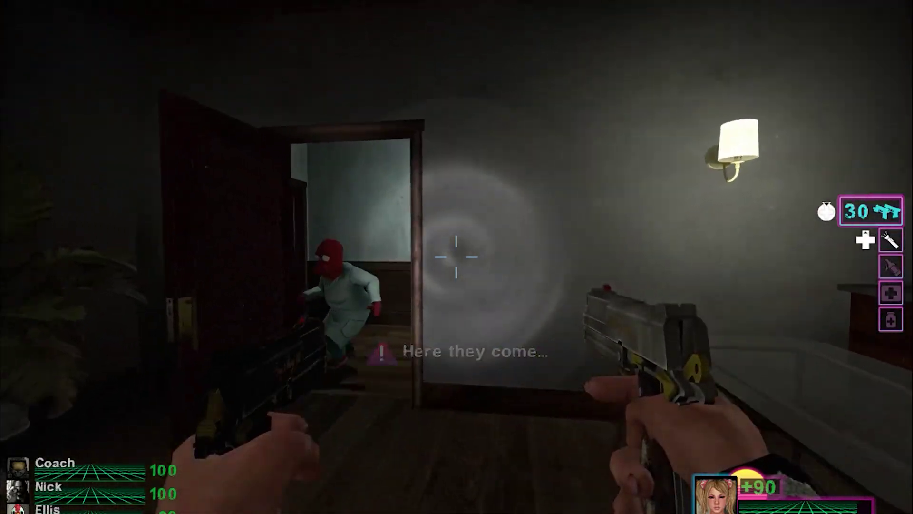
pyautogui.click(456, 257)
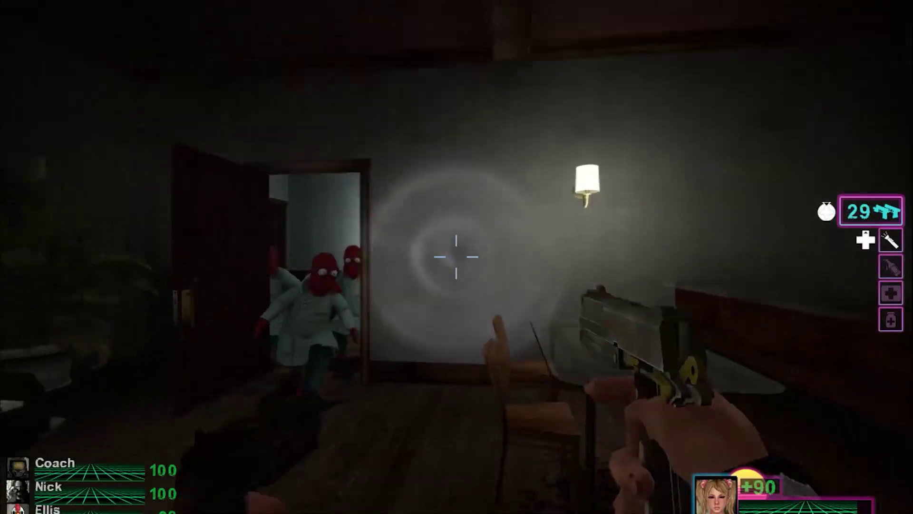
pyautogui.click(456, 257)
pyautogui.click(456, 257)
pyautogui.click(456, 257)
pyautogui.click(456, 257)
pyautogui.click(456, 257)
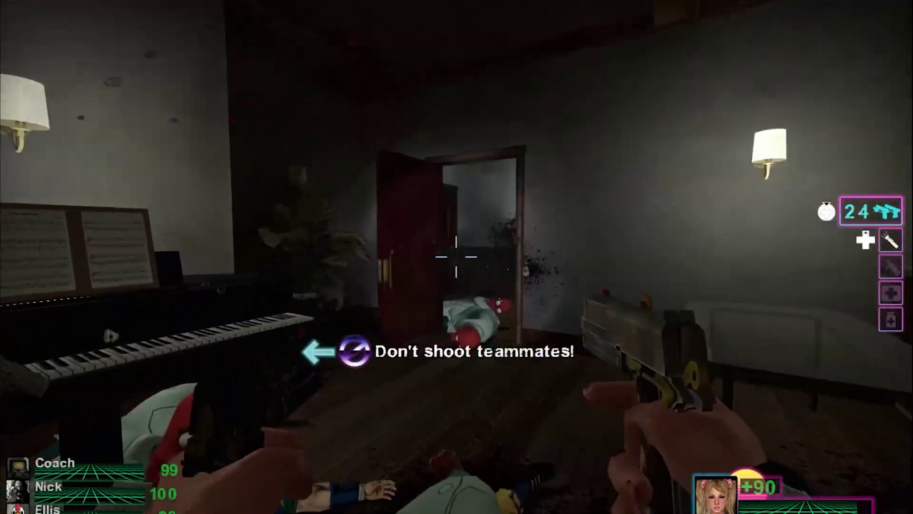
pyautogui.press('w')
pyautogui.click(456, 257)
pyautogui.click(456, 257)
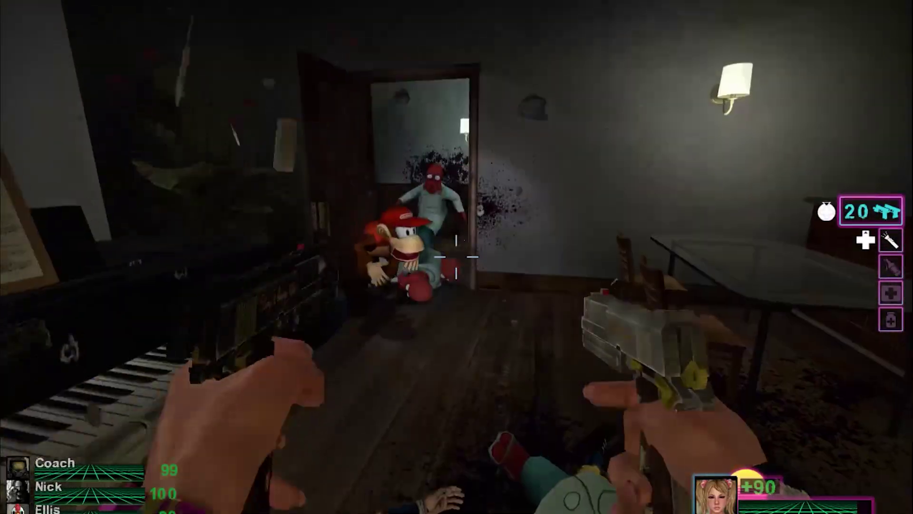
pyautogui.click(456, 256)
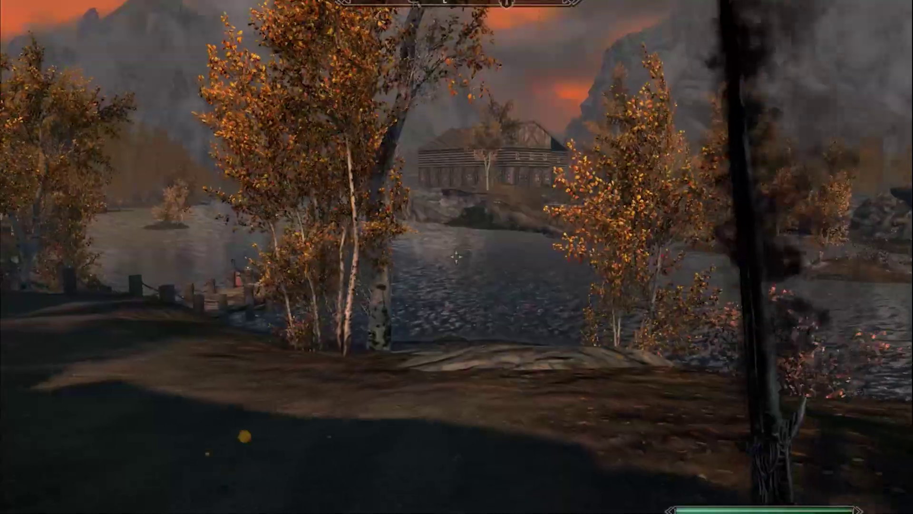
pyautogui.press('w')
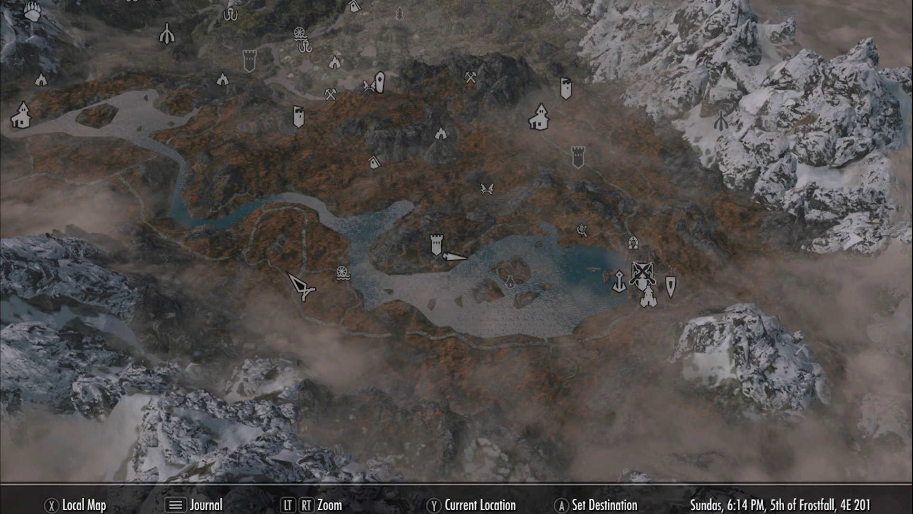
pyautogui.scroll(2, 304, 282)
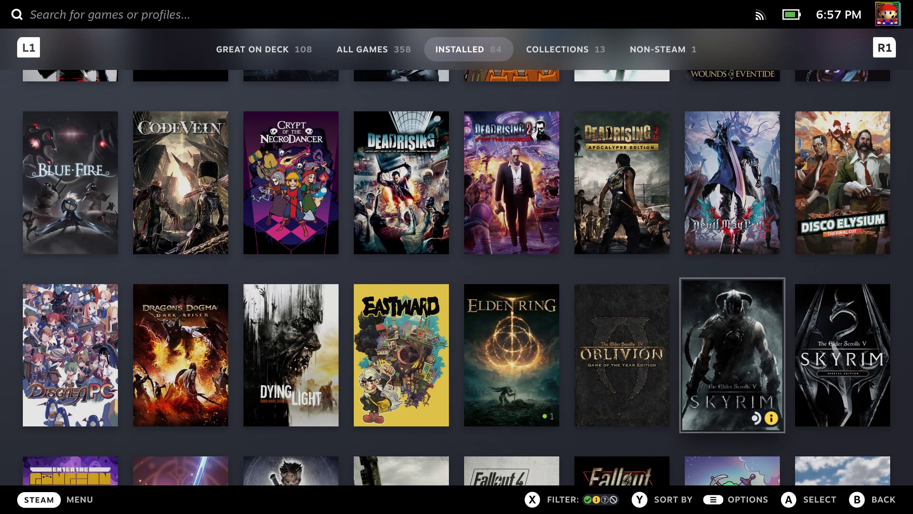
# Open the original Skyrim from the installed games and view the popular mods on its Workshop page.
pyautogui.press('Right')
pyautogui.press('Left')
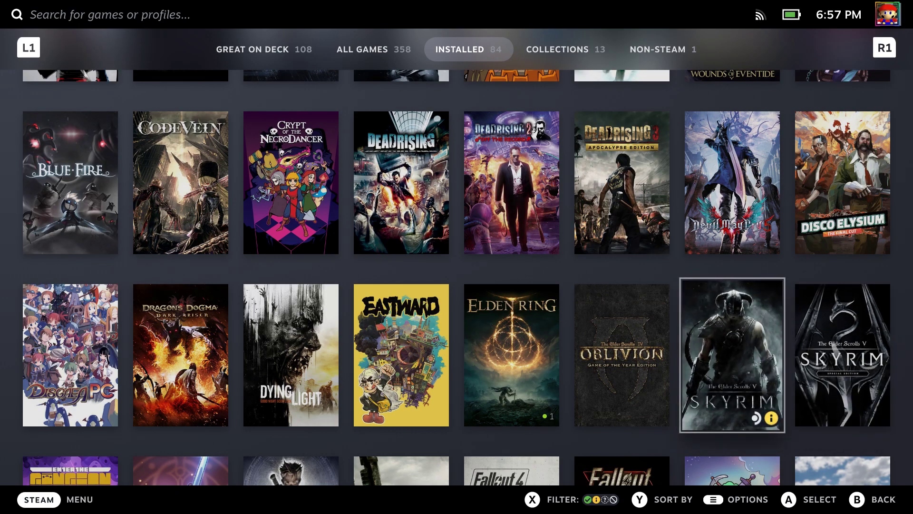
pyautogui.press('Right')
pyautogui.press('Left')
pyautogui.press('Return')
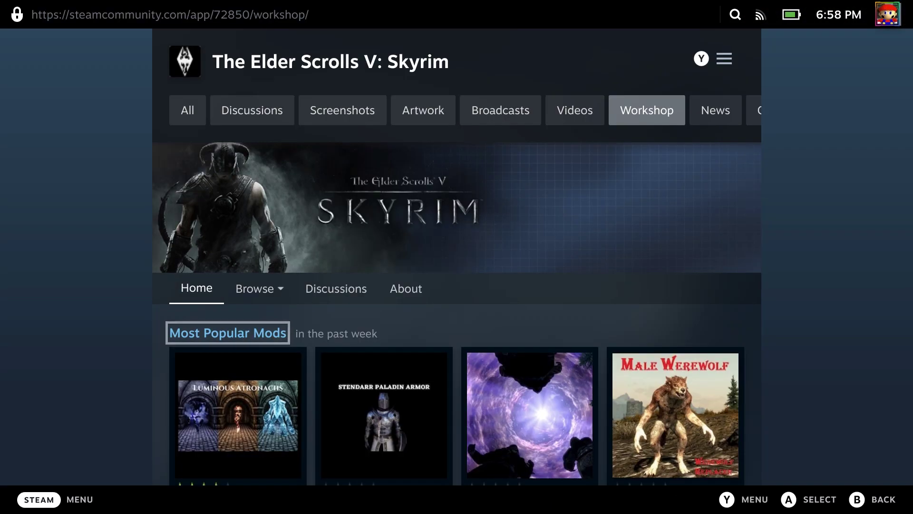
pyautogui.press('Down')
pyautogui.press('Down')
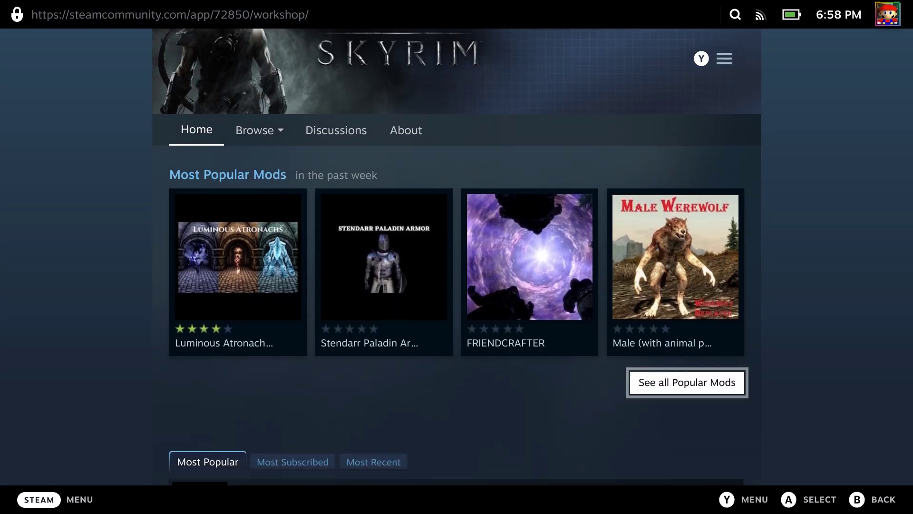
pyautogui.press('Down')
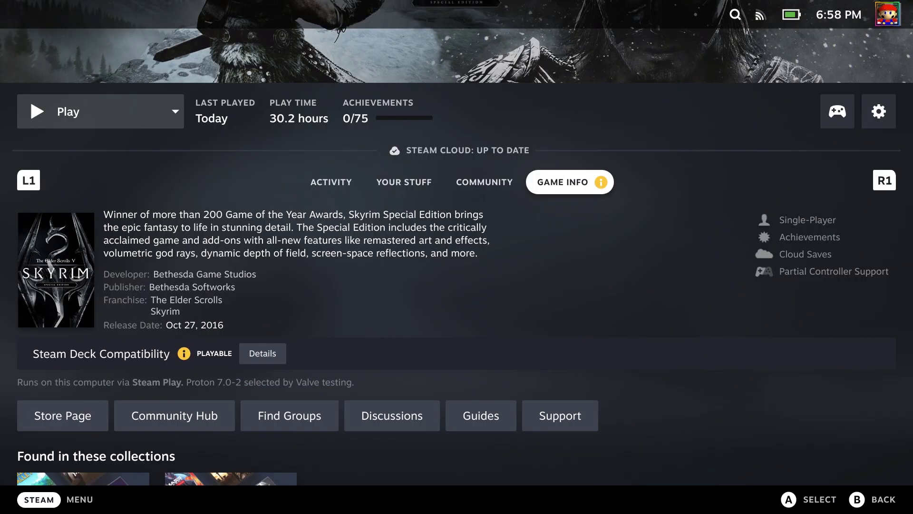
# Look through the Your Stuff and Activity sections of Skyrim Special Edition's game page.
pyautogui.press('Left')
pyautogui.press('Left')
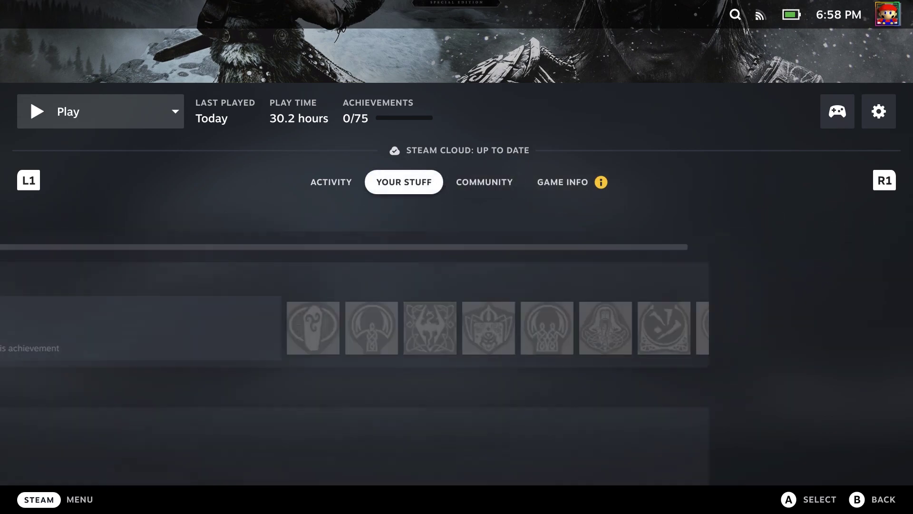
pyautogui.press('Left')
pyautogui.press('Up')
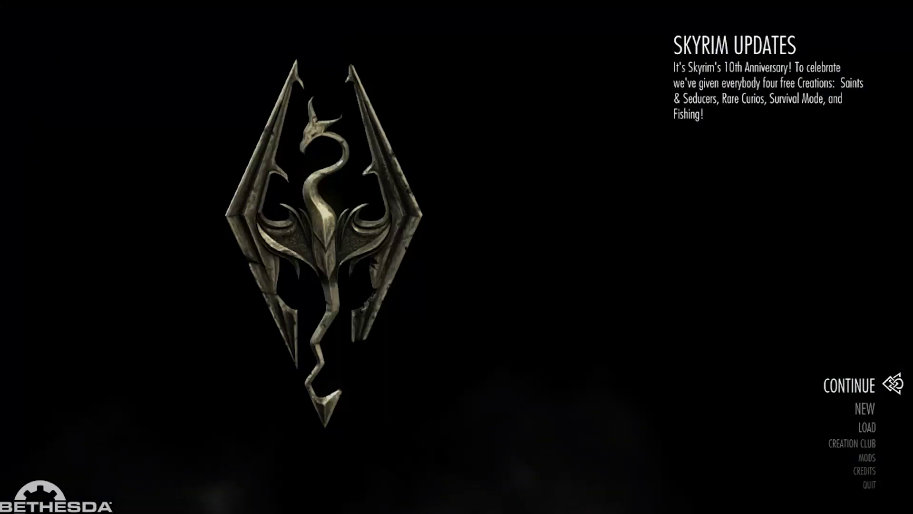
# Open the Mods browser from Skyrim Special Edition's main menu.
pyautogui.press('Down')
pyautogui.press('Down')
pyautogui.press('Down')
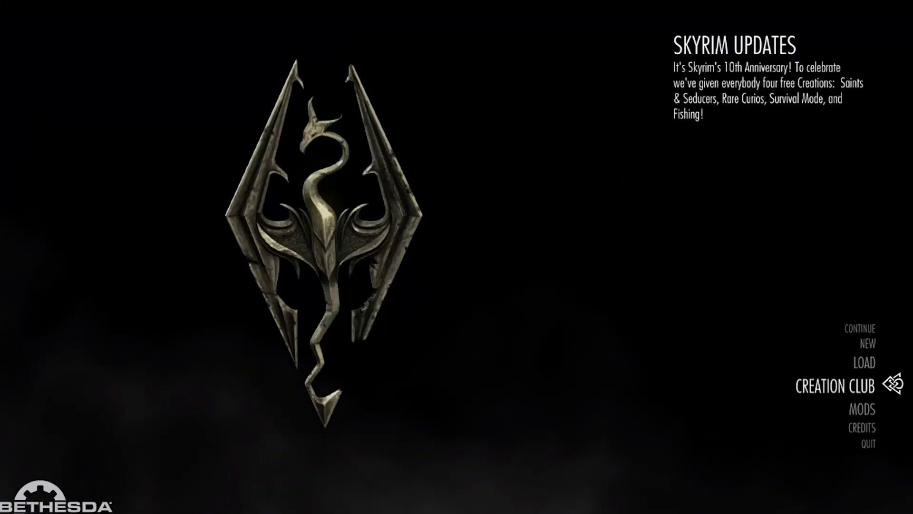
pyautogui.press('Down')
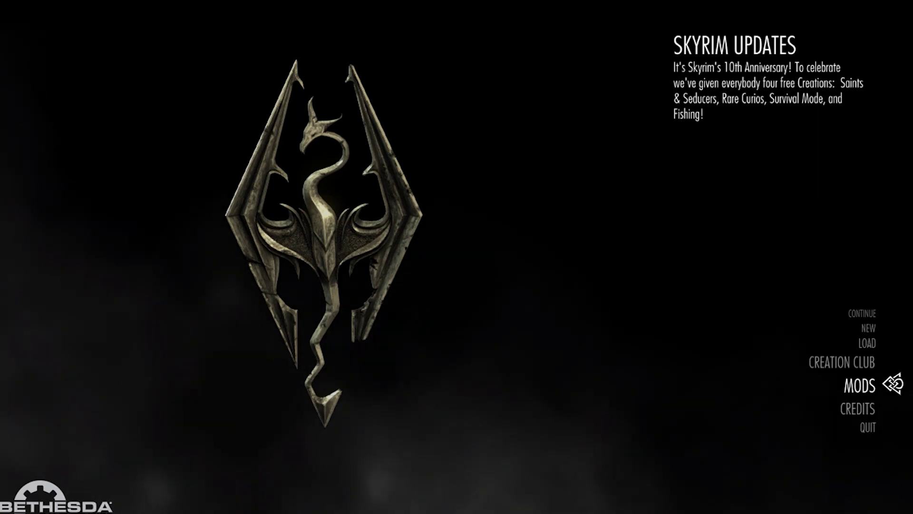
pyautogui.press('Return')
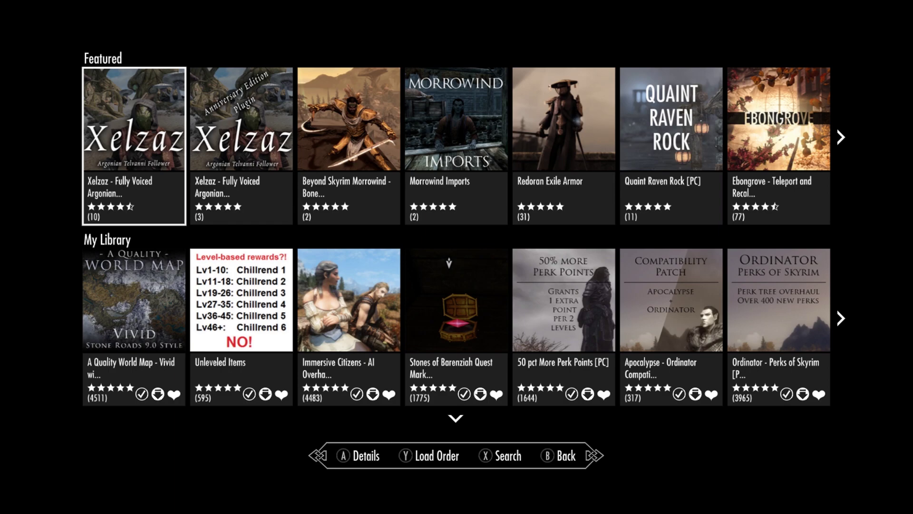
# Browse the My Library and My Favorites mods and search for "cool sword".
pyautogui.press('Down')
pyautogui.press('Down')
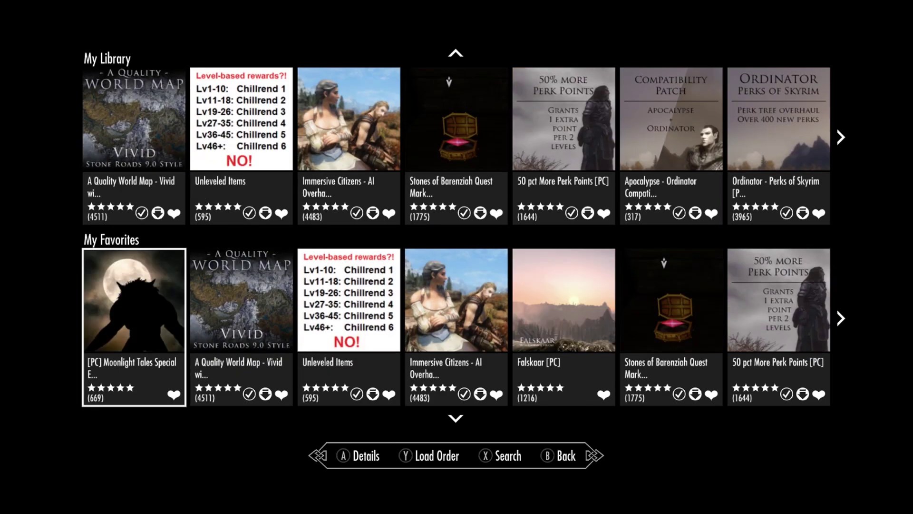
pyautogui.press('Up')
pyautogui.press('Down')
pyautogui.press('Down')
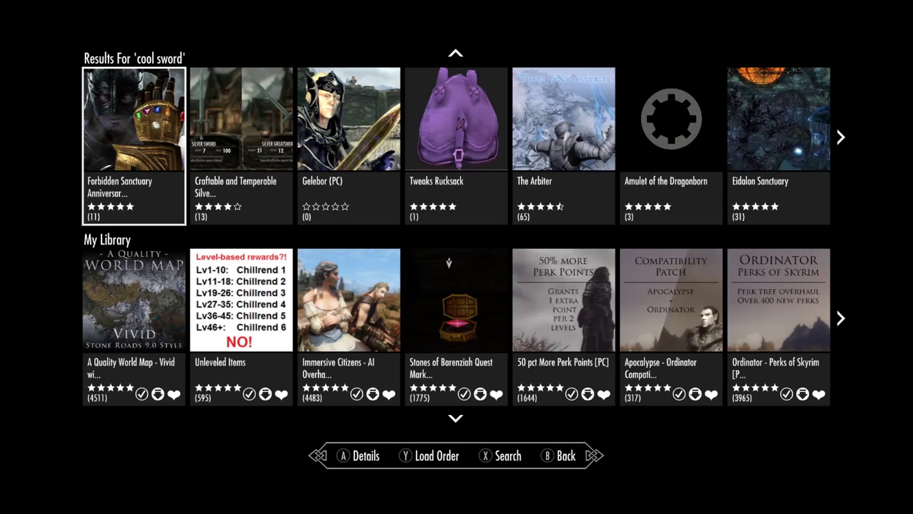
# Open the mod load order and read the descriptions of the Unofficial Skyrim Special Edition Patch and Apocalypse - Magic of Skyrim.
pyautogui.press('y')
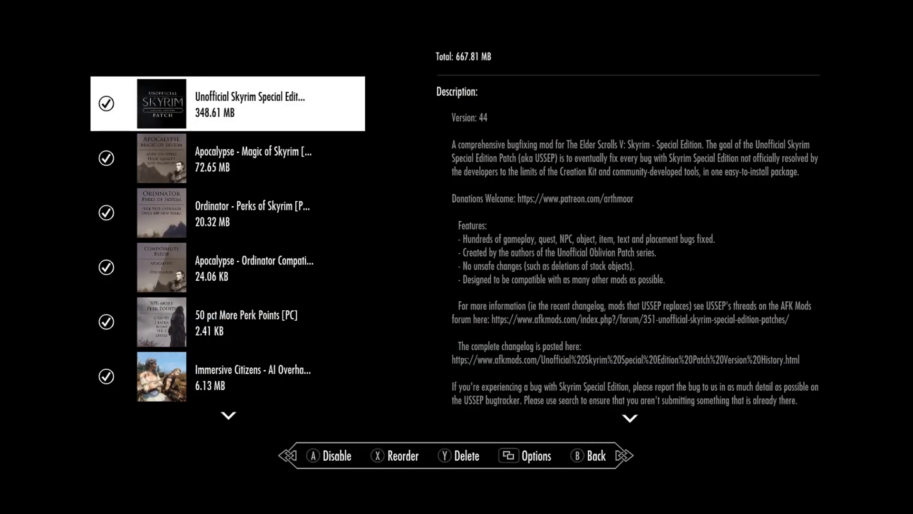
pyautogui.scroll(-5, 634, 252)
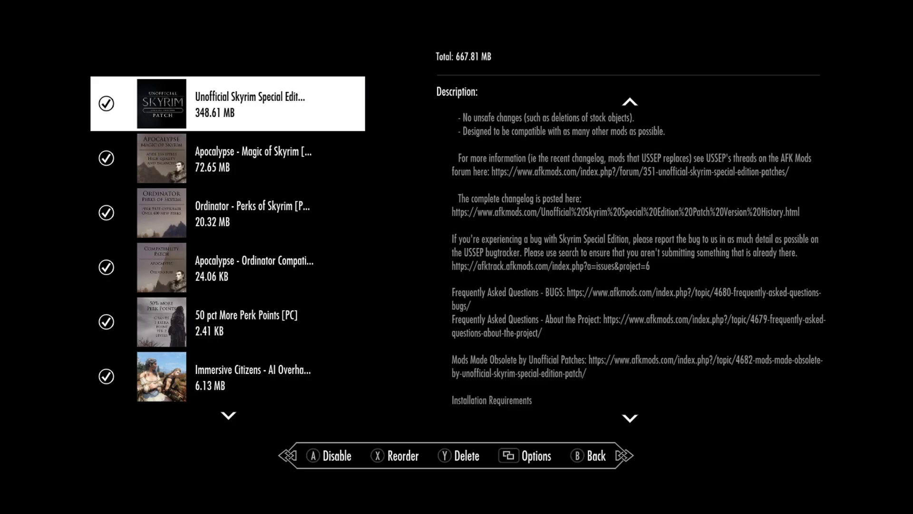
pyautogui.scroll(-2, 635, 259)
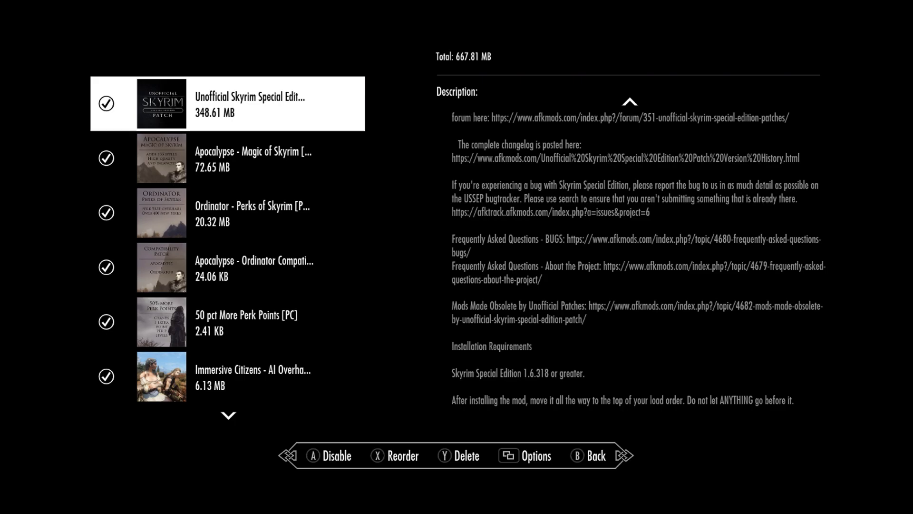
pyautogui.press('Down')
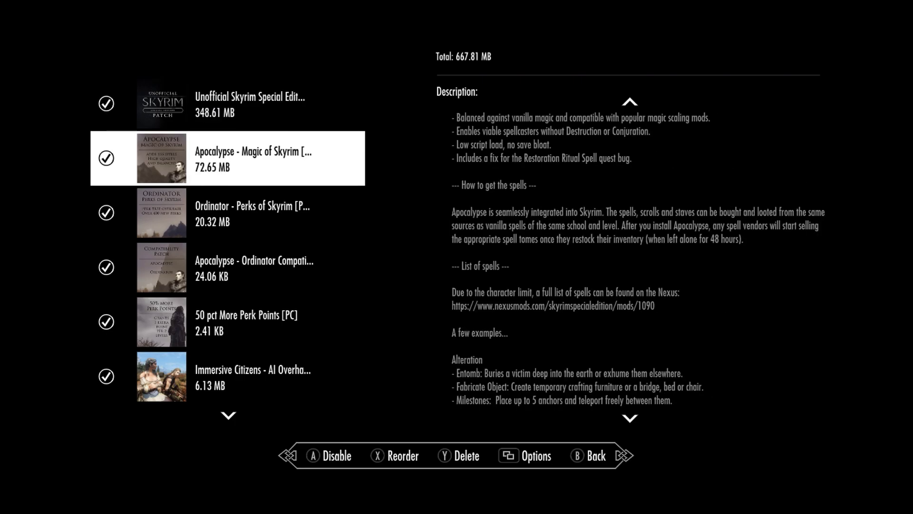
pyautogui.press('Down')
pyautogui.press('Down')
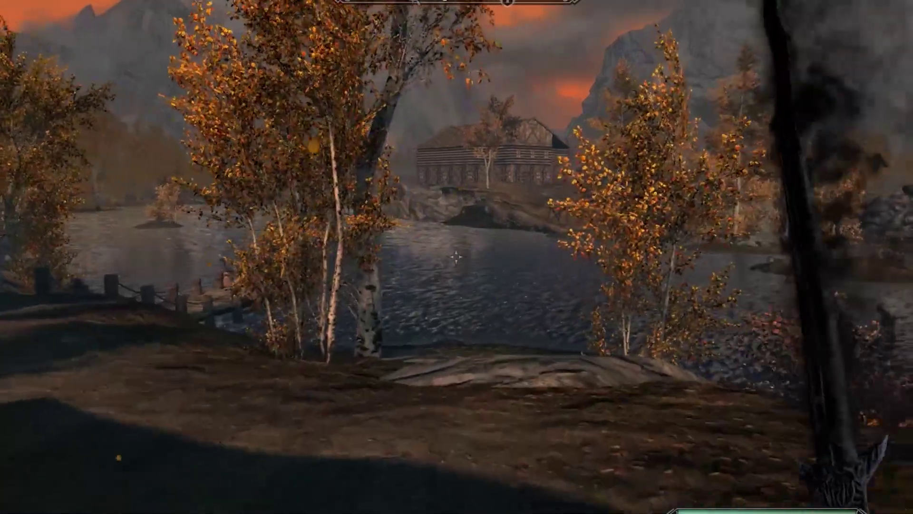
pyautogui.press('Tab')
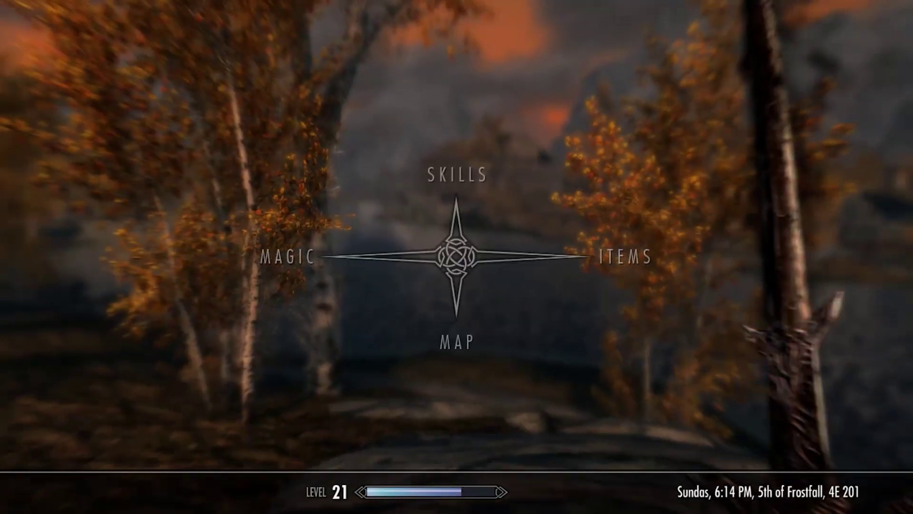
pyautogui.press('Down')
pyautogui.press('Return')
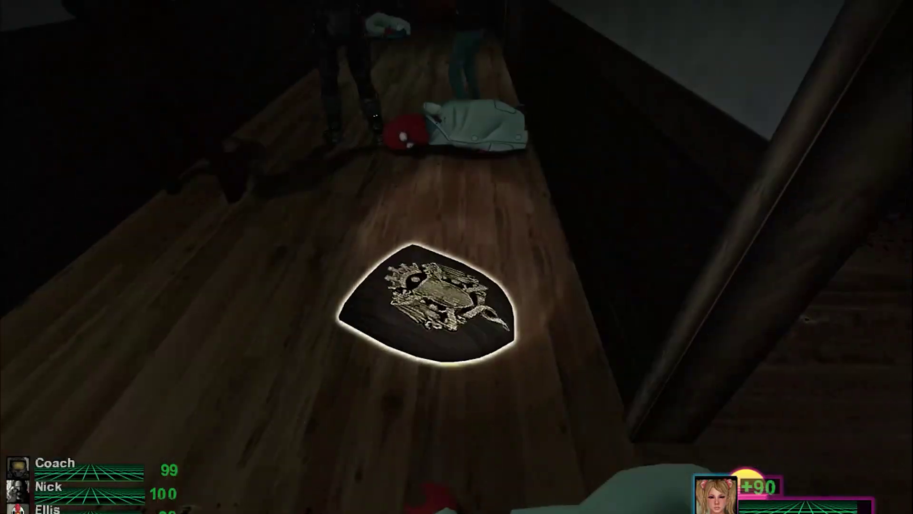
pyautogui.press('e')
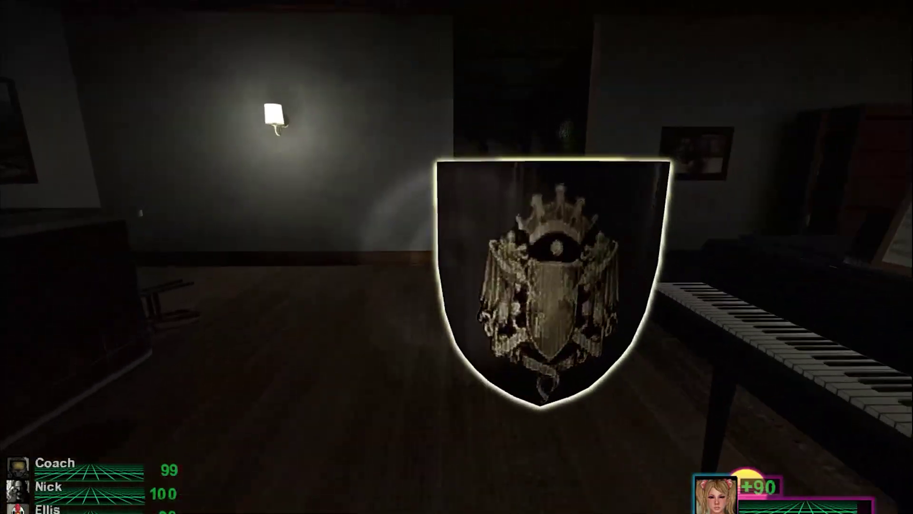
pyautogui.press('w')
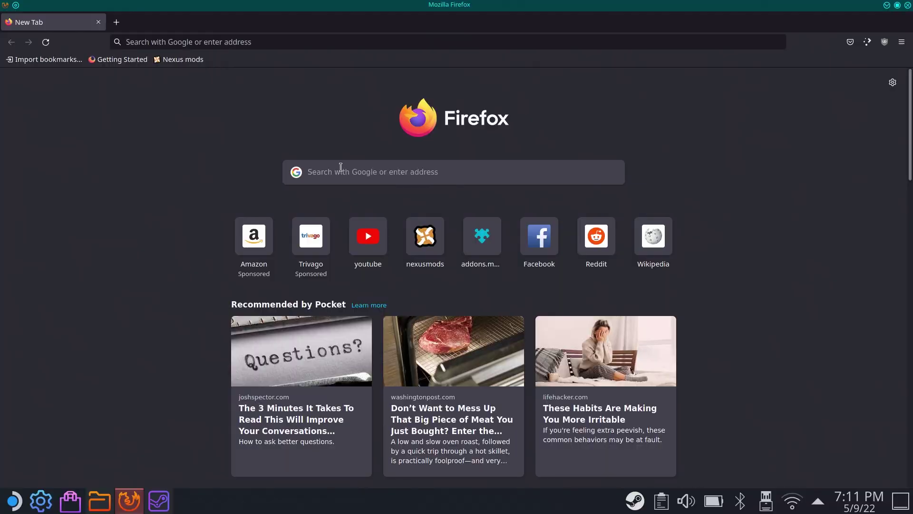
# Switch to Firefox, search for "nexus mods" and open the Nexus Mods website.
pyautogui.click(340, 167)
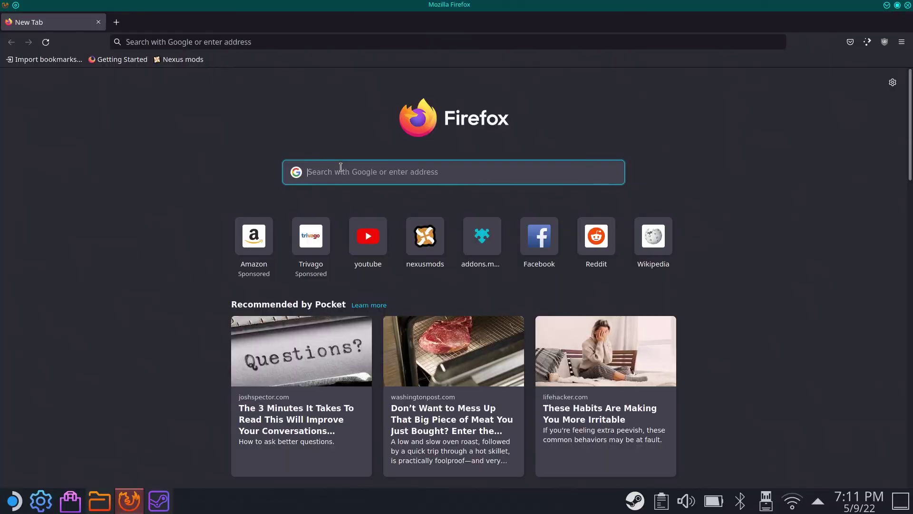
pyautogui.write('nexus mods')
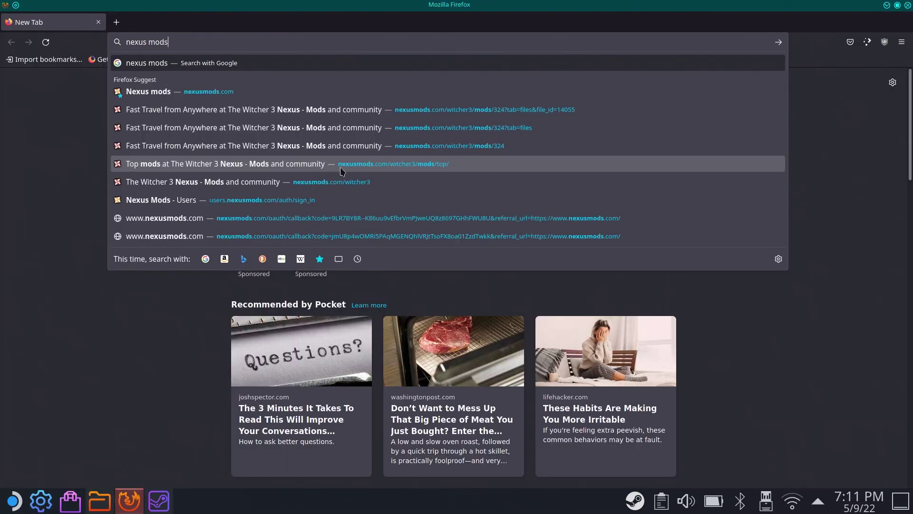
pyautogui.press('Return')
pyautogui.click(170, 157)
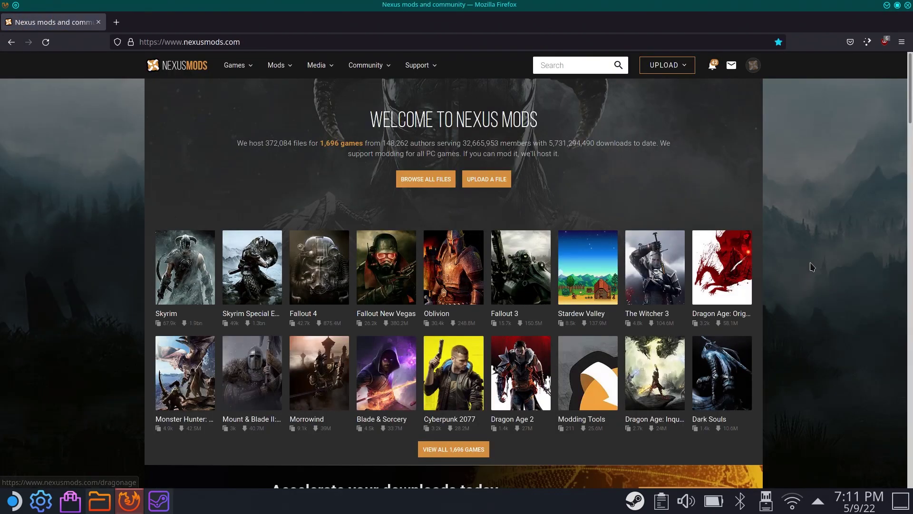
# Open the full list of supported games on Nexus Mods and look through it.
pyautogui.click(450, 449)
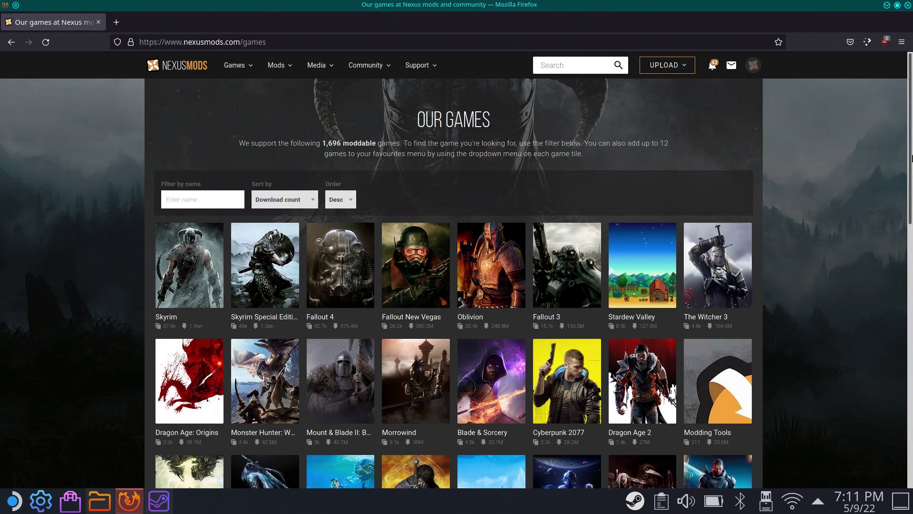
pyautogui.moveTo(909, 162); pyautogui.dragTo(897, 314)
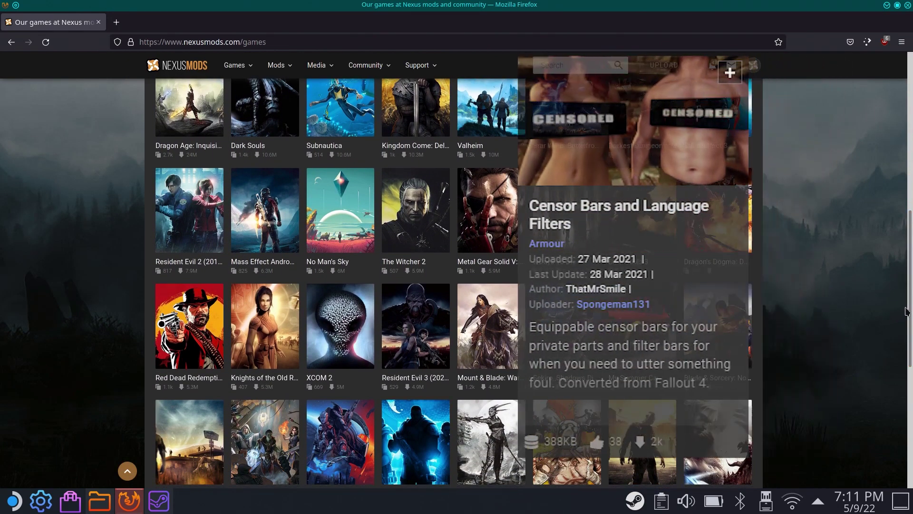
pyautogui.moveTo(897, 314); pyautogui.dragTo(911, 169)
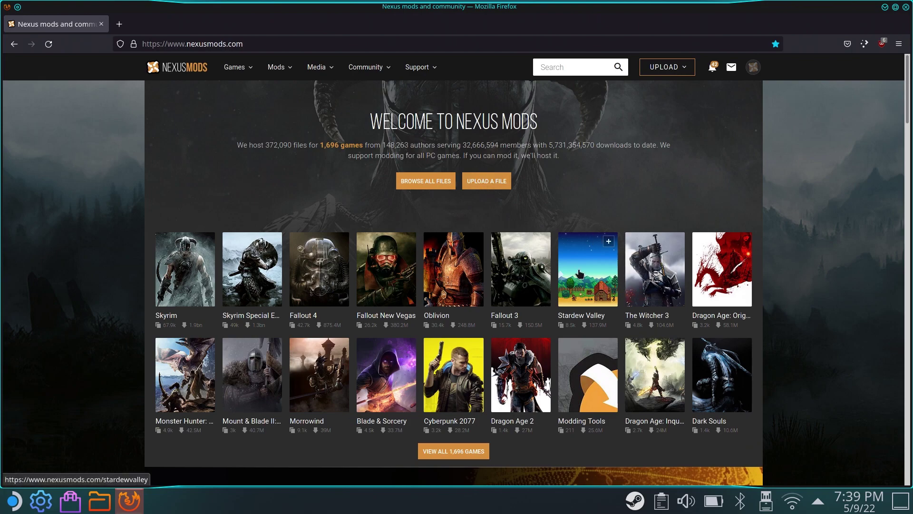
# Open the Stardew Valley section of Nexus Mods and go into its mods.
pyautogui.click(579, 269)
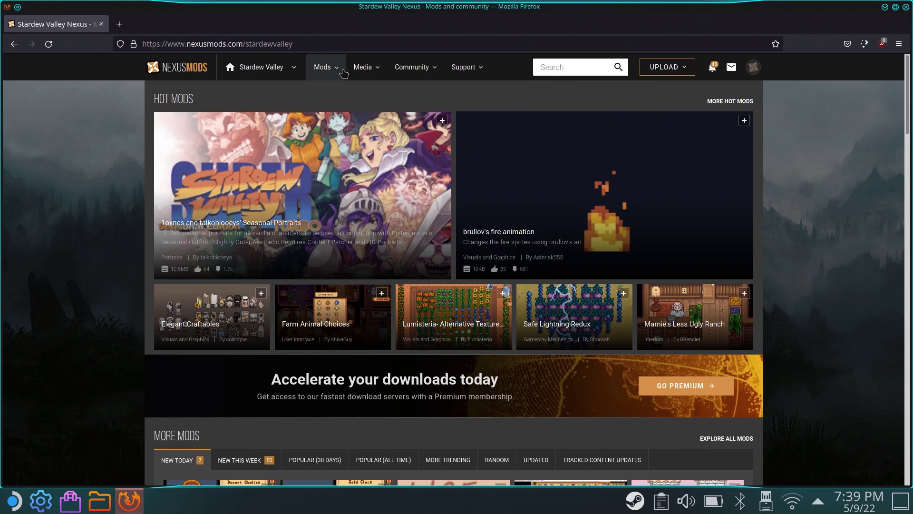
pyautogui.click(342, 71)
pyautogui.click(276, 162)
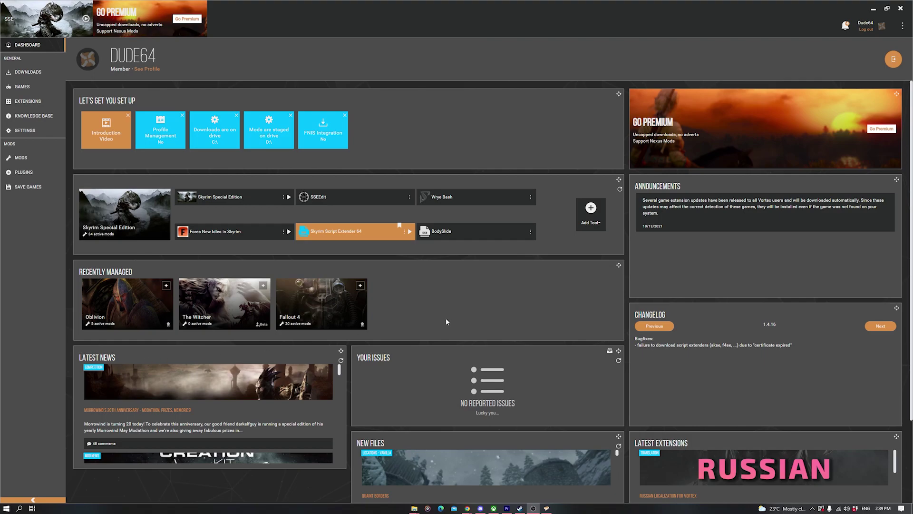
# Switch to Vortex, activate Stardew Valley as the managed game and ignore the invalid mod staging folder.
pyautogui.scroll(-3, 560, 315)
pyautogui.scroll(3, 548, 334)
pyautogui.click(22, 87)
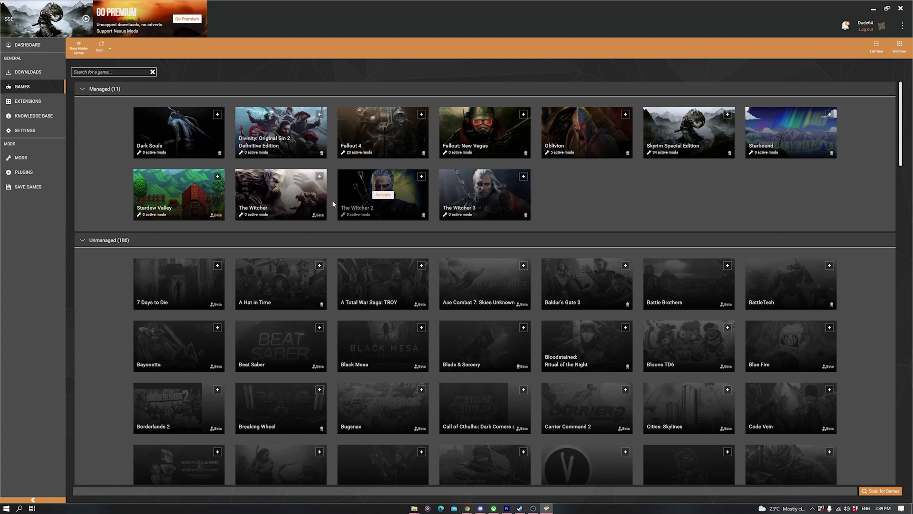
pyautogui.click(210, 200)
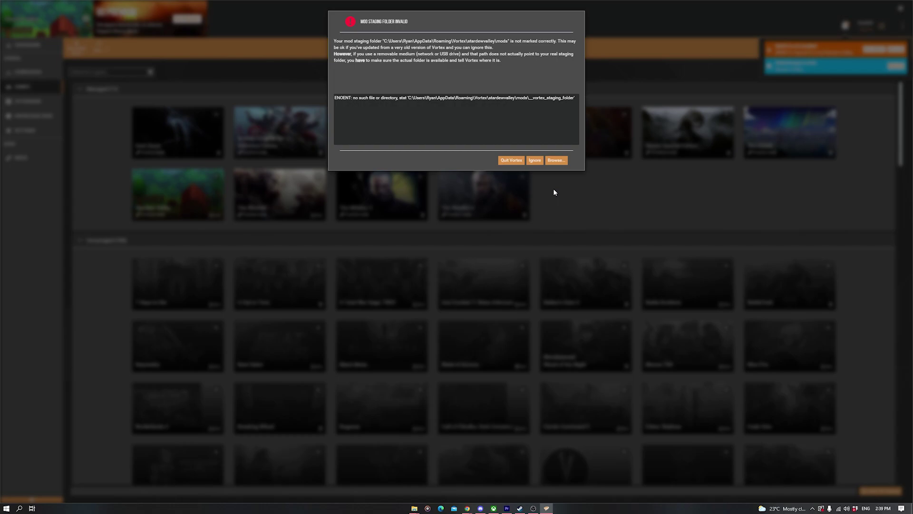
pyautogui.click(534, 161)
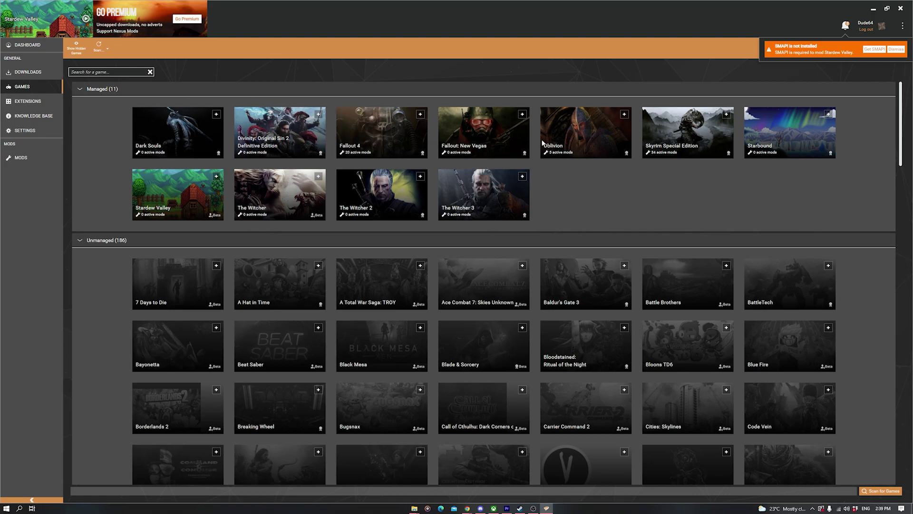
# Switch Vortex's active game to Skyrim Special Edition.
pyautogui.click(697, 134)
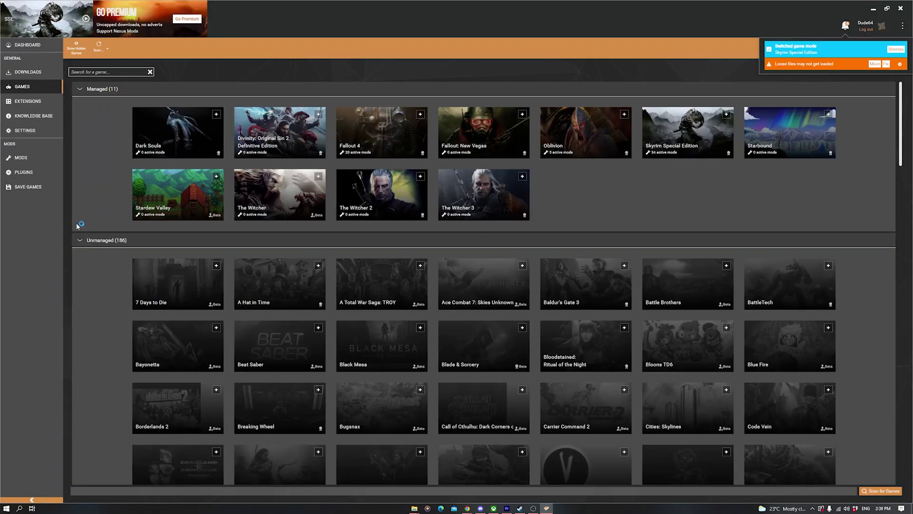
pyautogui.scroll(-2, 77, 229)
pyautogui.scroll(2, 77, 230)
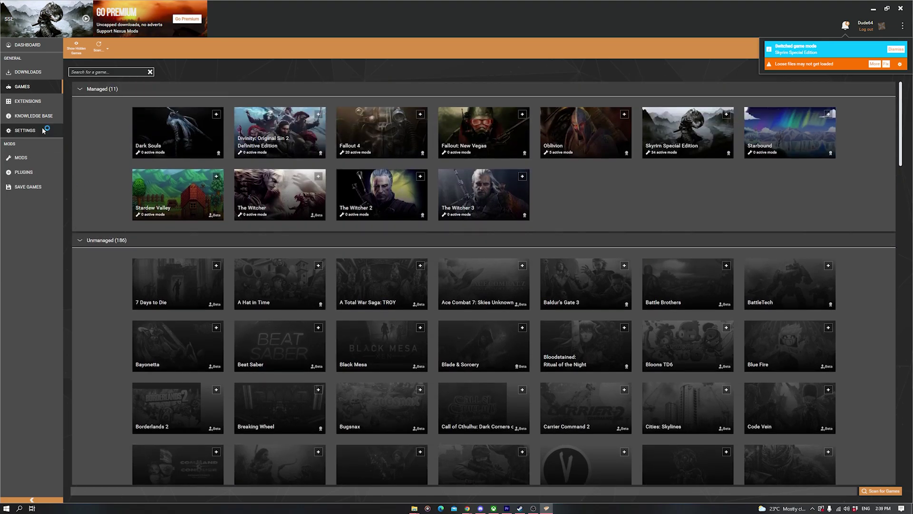
# Look through the list of installed Vortex extensions and open the downloads section.
pyautogui.click(27, 101)
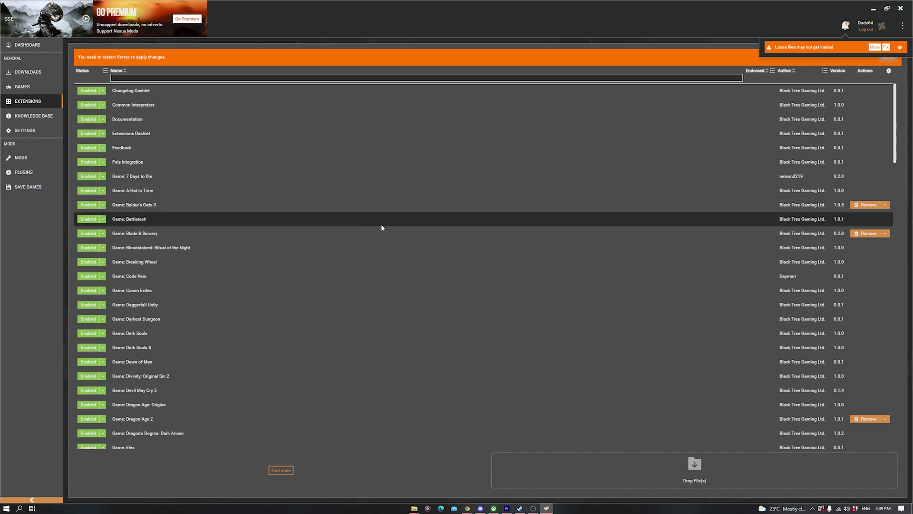
pyautogui.scroll(-2, 403, 255)
pyautogui.scroll(-5, 403, 255)
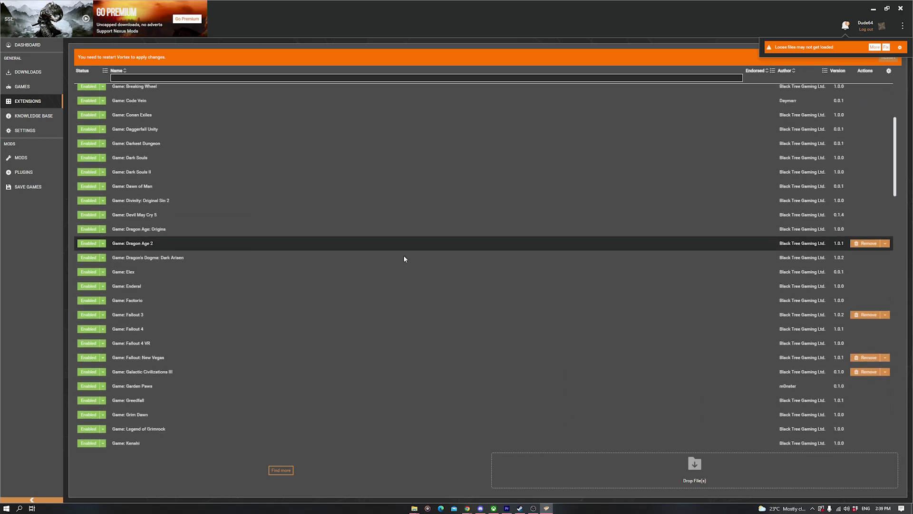
pyautogui.scroll(-1, 403, 255)
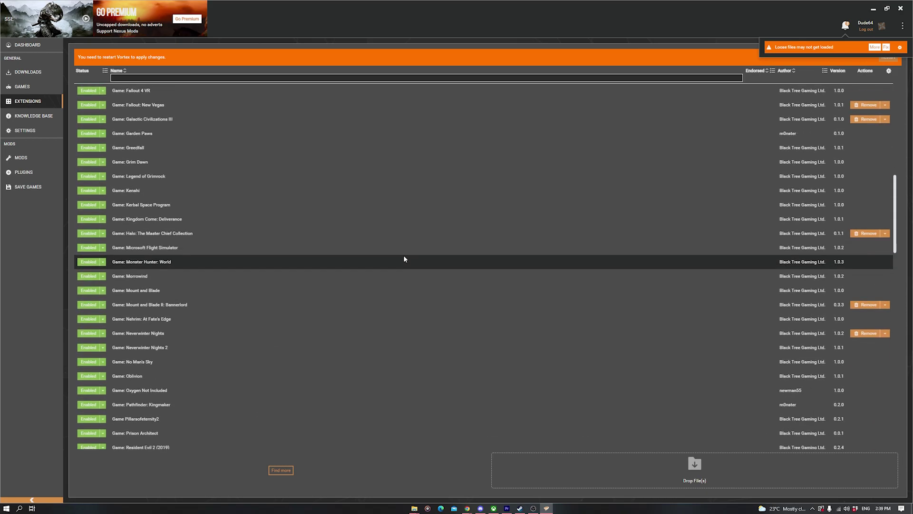
pyautogui.scroll(5, 404, 265)
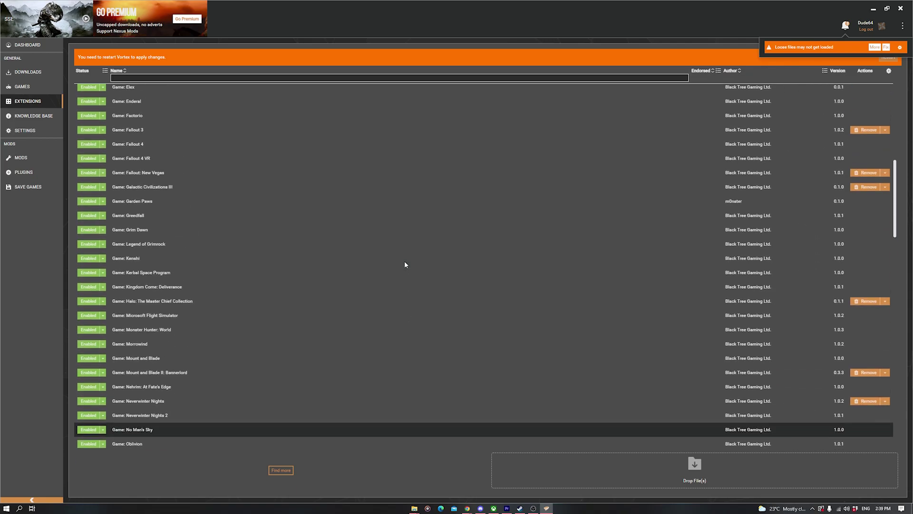
pyautogui.scroll(10, 405, 264)
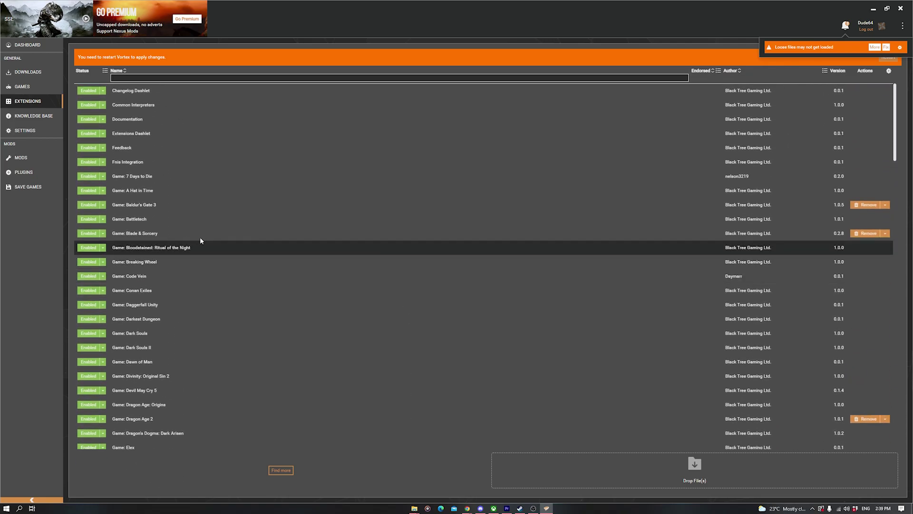
pyautogui.click(38, 74)
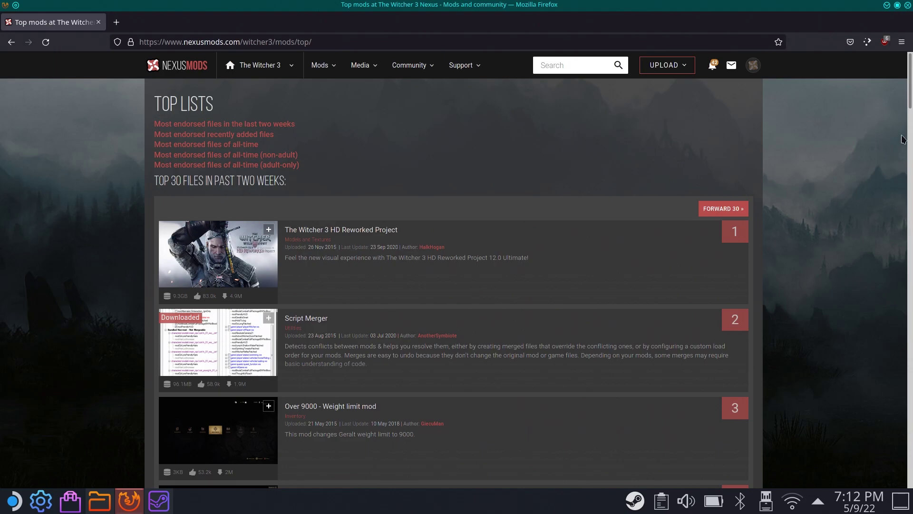
# Switch to Firefox and browse The Witcher 3's top mods list on Nexus Mods.
pyautogui.moveTo(911, 87); pyautogui.dragTo(910, 114)
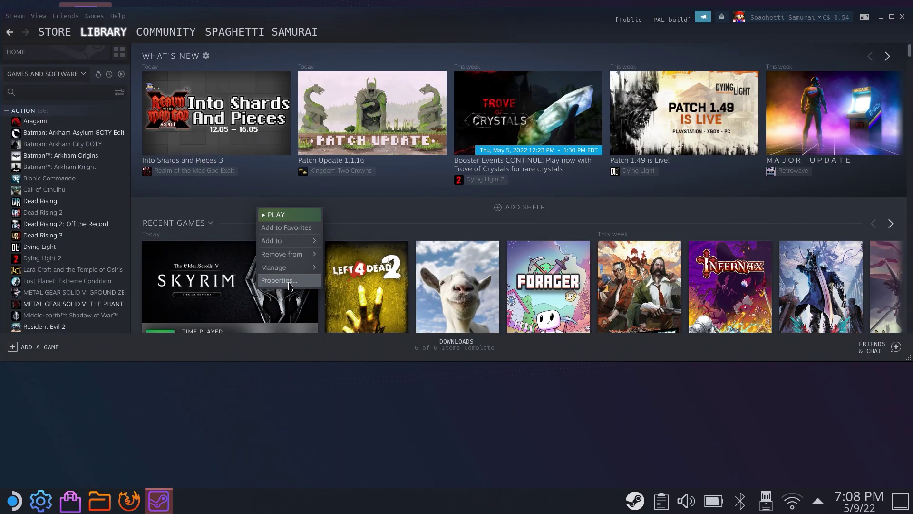
# Switch to Steam and open Skyrim Special Edition's install folder from the game's local files properties.
pyautogui.click(278, 280)
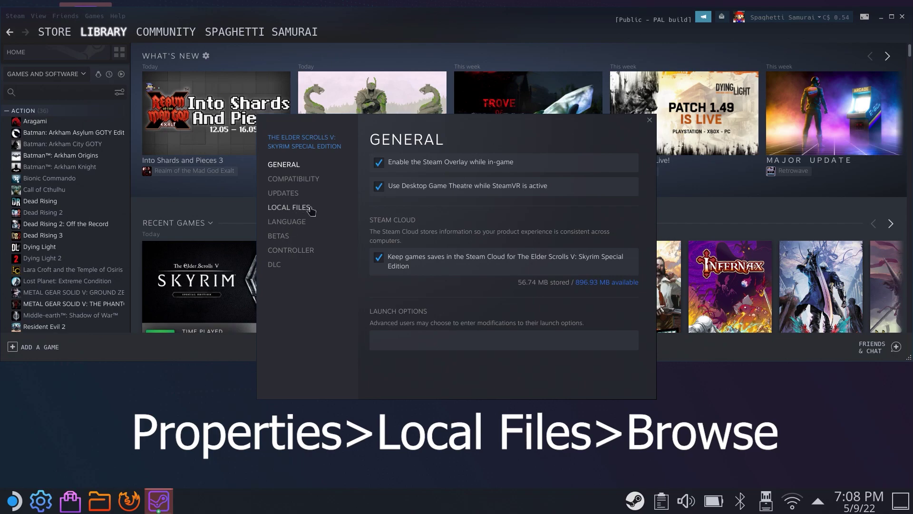
pyautogui.click(311, 210)
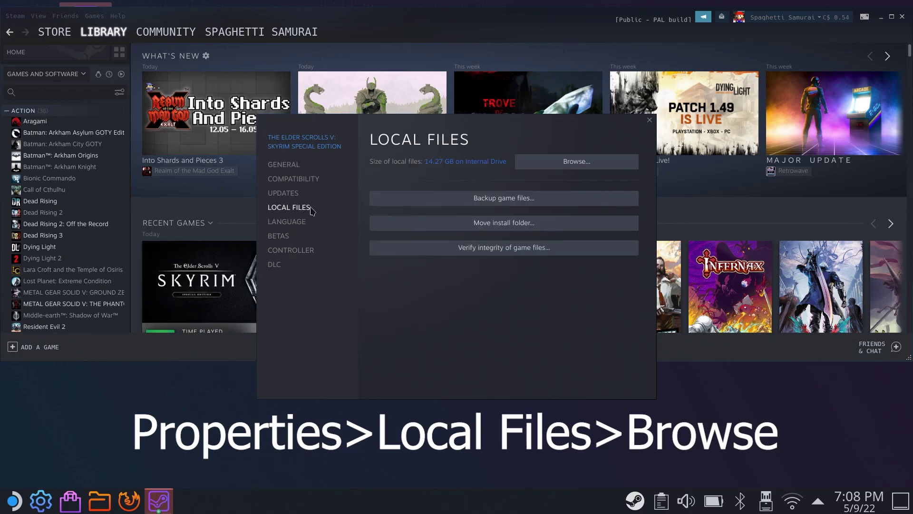
pyautogui.click(573, 161)
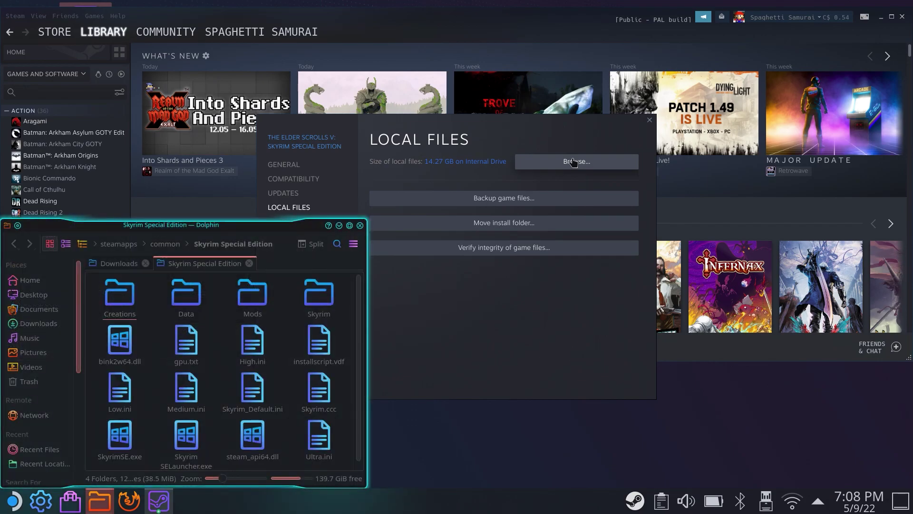
pyautogui.moveTo(231, 232); pyautogui.dragTo(490, 155)
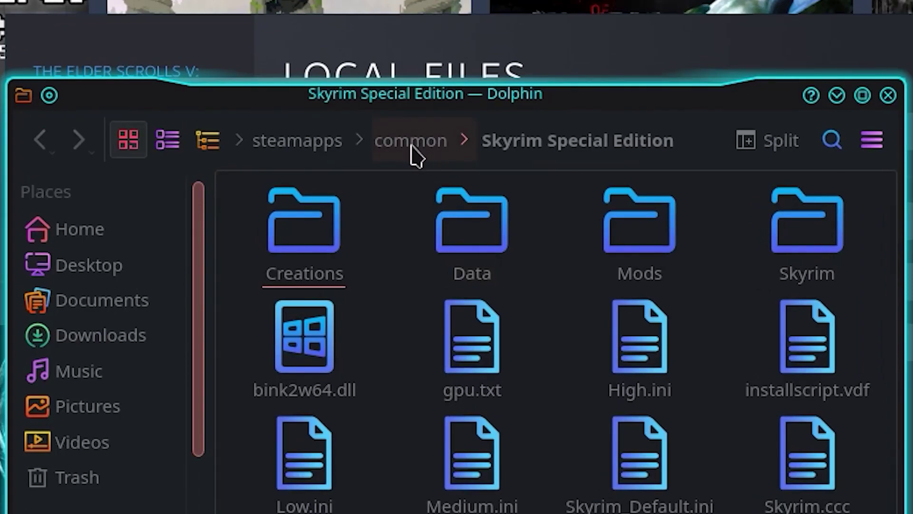
# Go up to the steamapps common folder and look through the game folders.
pyautogui.click(412, 143)
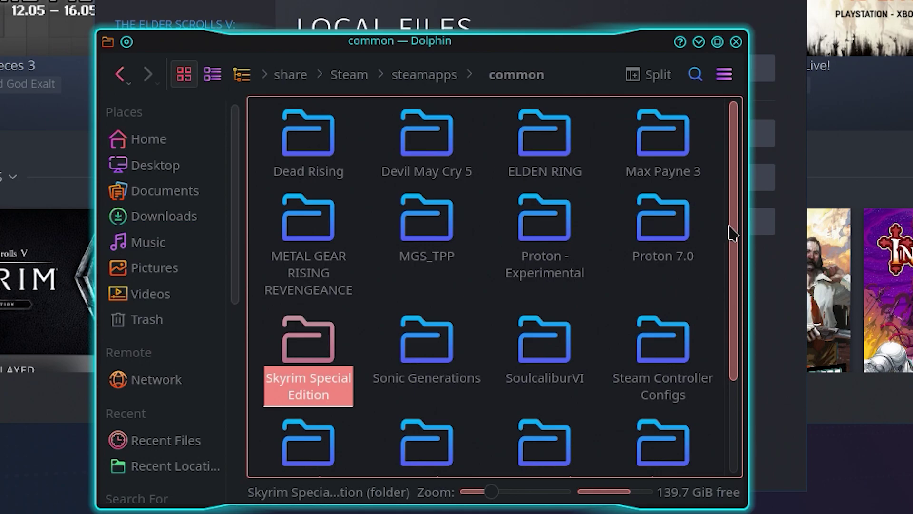
pyautogui.scroll(-6, 732, 233)
pyautogui.scroll(6, 717, 312)
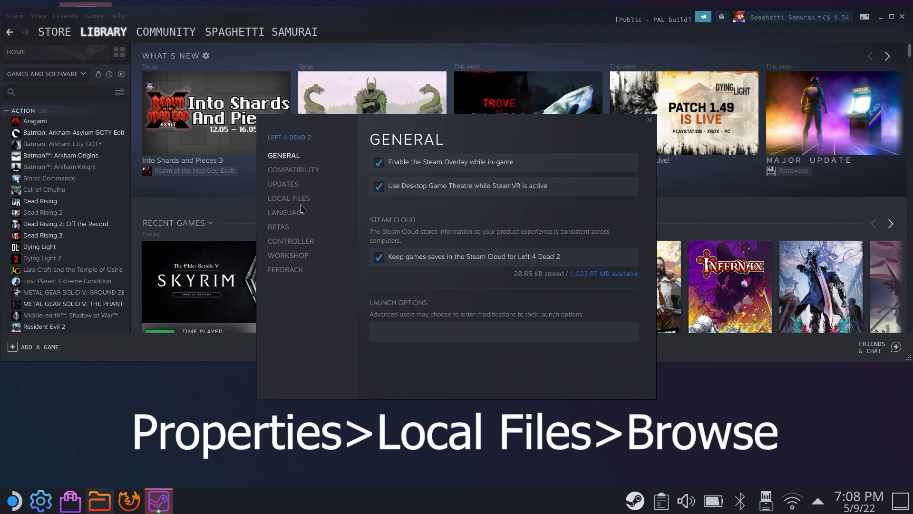
# Open Left 4 Dead 2's install folder from its local files properties and go up to its common folder.
pyautogui.click(288, 198)
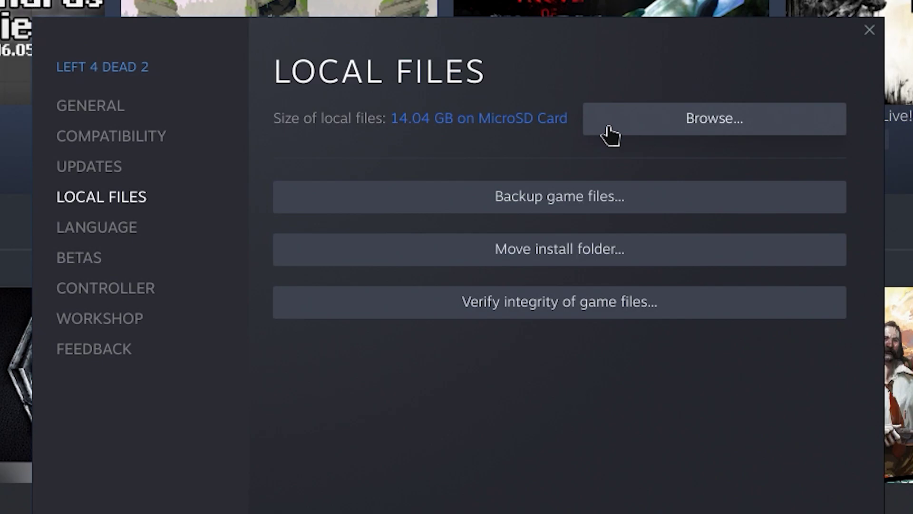
pyautogui.click(643, 119)
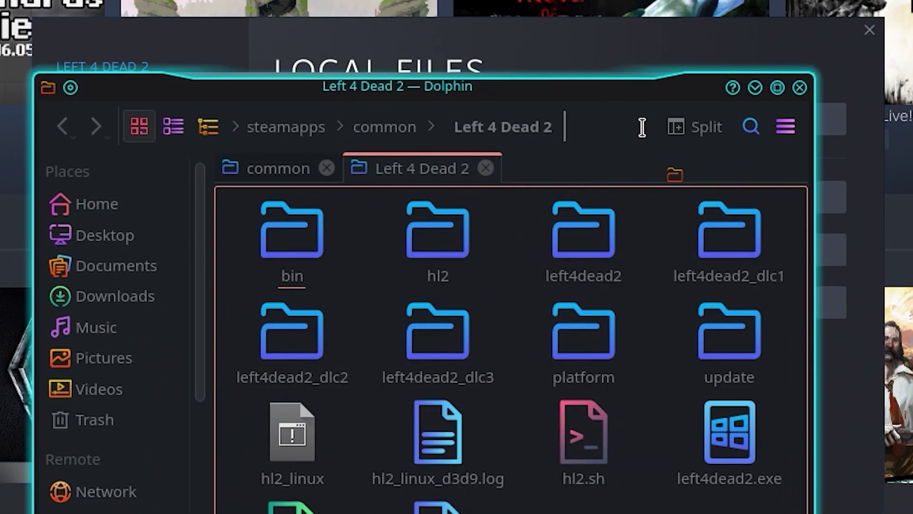
pyautogui.click(373, 137)
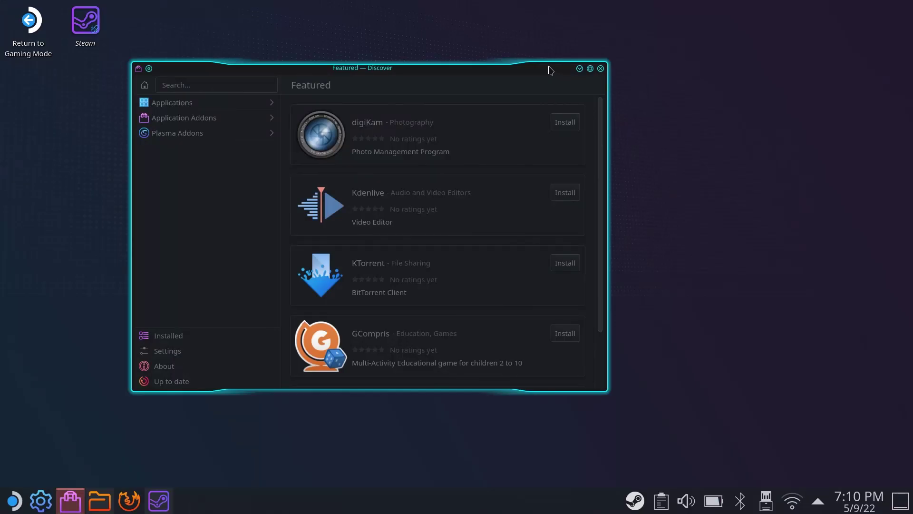
# Search the Discover software center for "peazip".
pyautogui.moveTo(550, 70); pyautogui.dragTo(638, 88)
pyautogui.click(274, 101)
pyautogui.write('peazip')
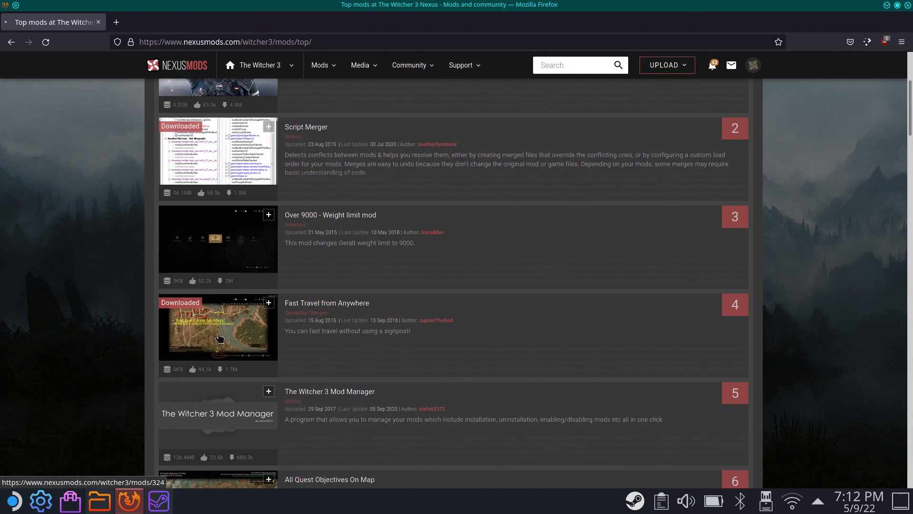
# Open the Fast Travel from Anywhere mod for The Witcher 3 and read its manual installation instructions.
pyautogui.click(219, 338)
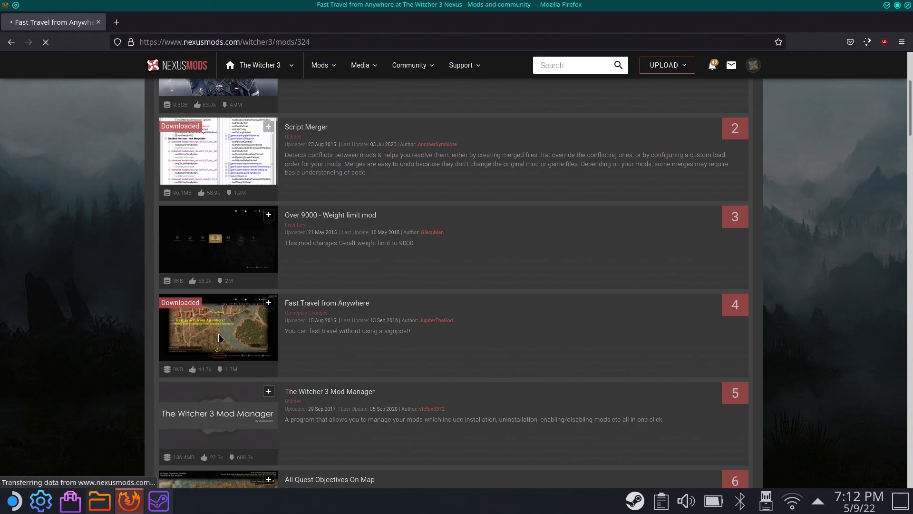
pyautogui.scroll(-15, 453, 236)
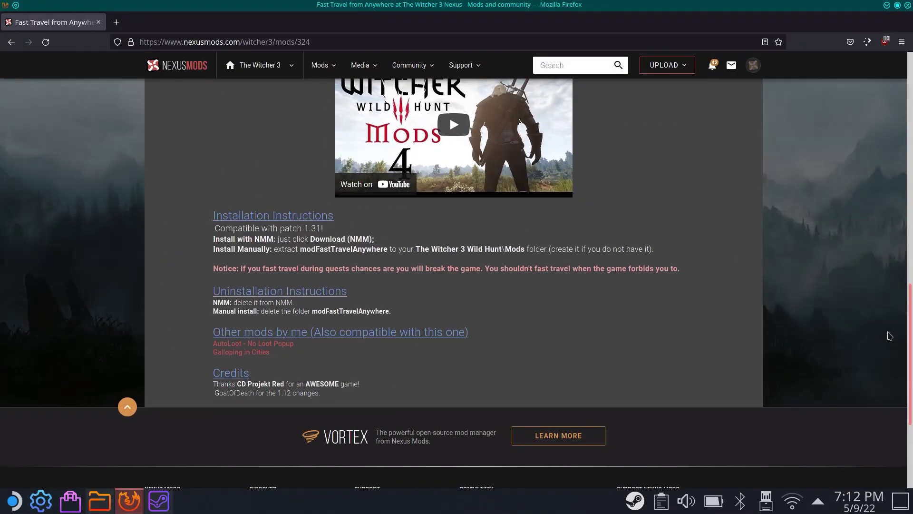
pyautogui.scroll(5, 889, 336)
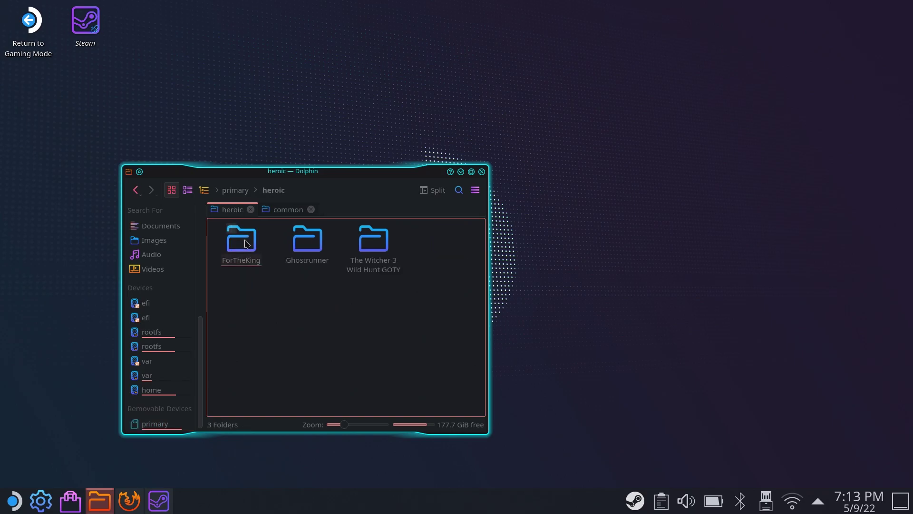
# Create a folder named Mods inside The Witcher 3 Wild Hunt GOTY game folder.
pyautogui.doubleClick(394, 254)
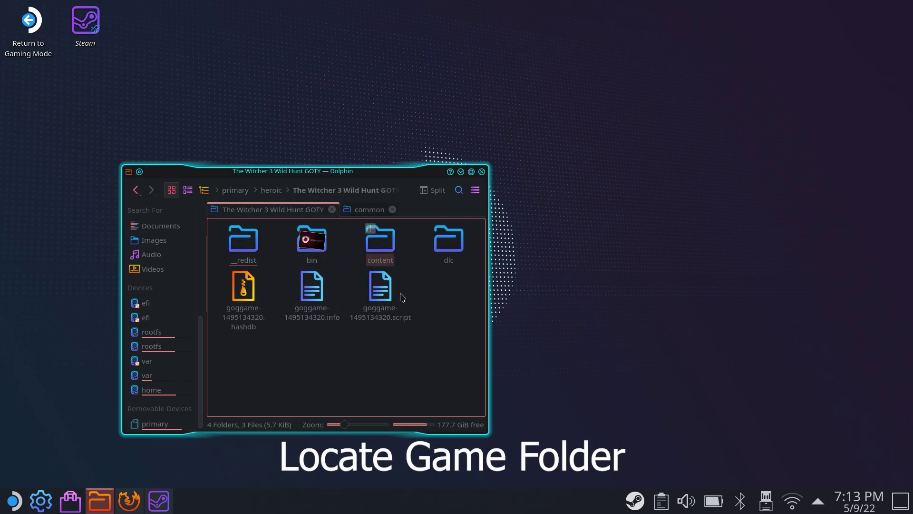
pyautogui.rightClick(327, 401)
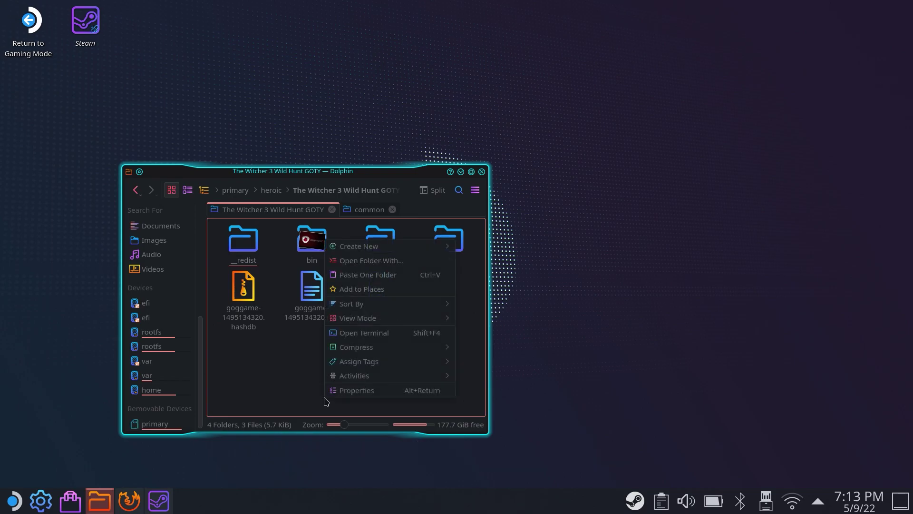
pyautogui.moveTo(397, 253)
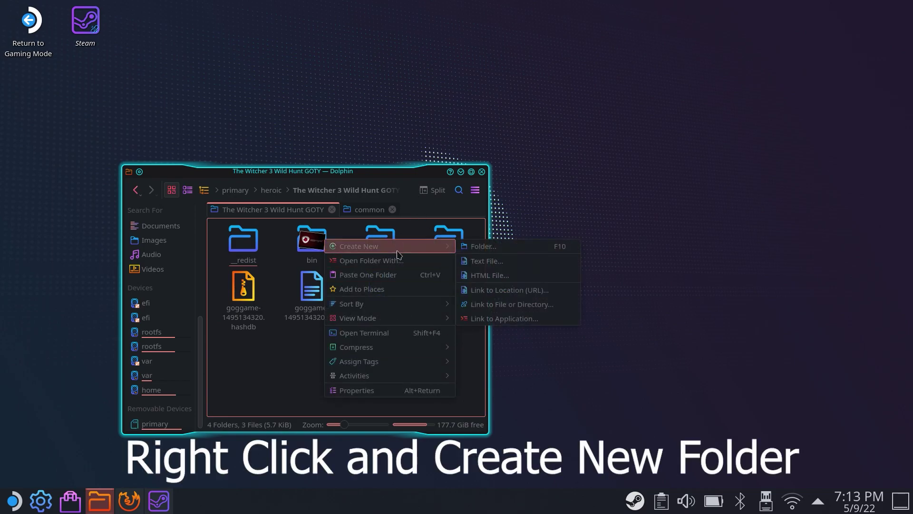
pyautogui.click(475, 252)
pyautogui.write('Mods')
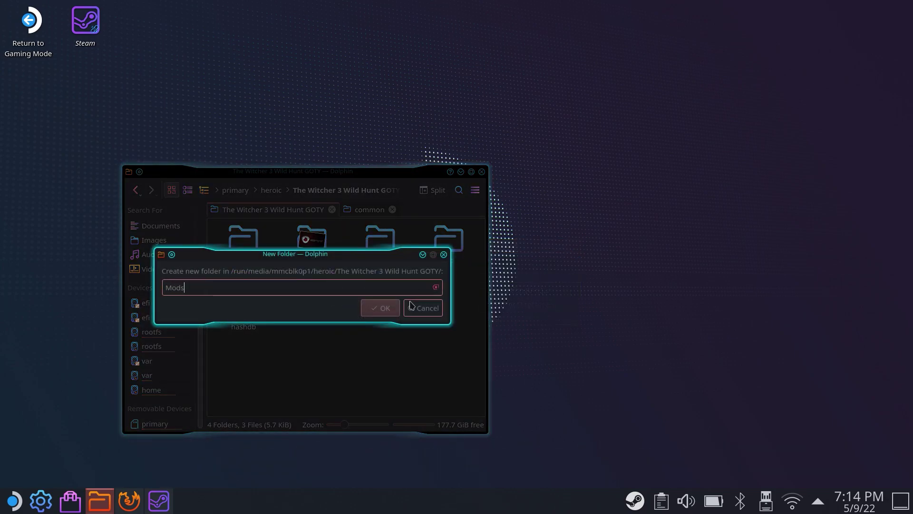
pyautogui.click(394, 307)
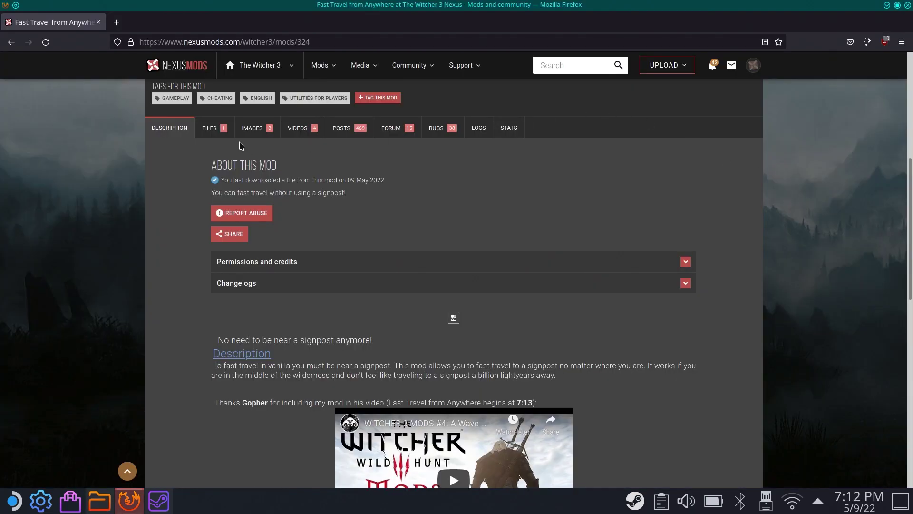
# Manually download the Fast Travel from Anywhere main file with the slow download option and open it with PeaZip.
pyautogui.click(205, 127)
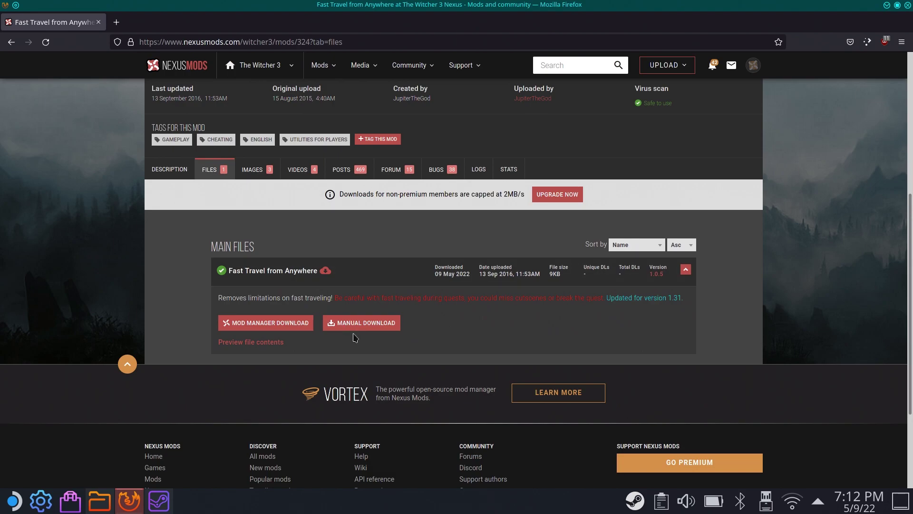
pyautogui.click(360, 327)
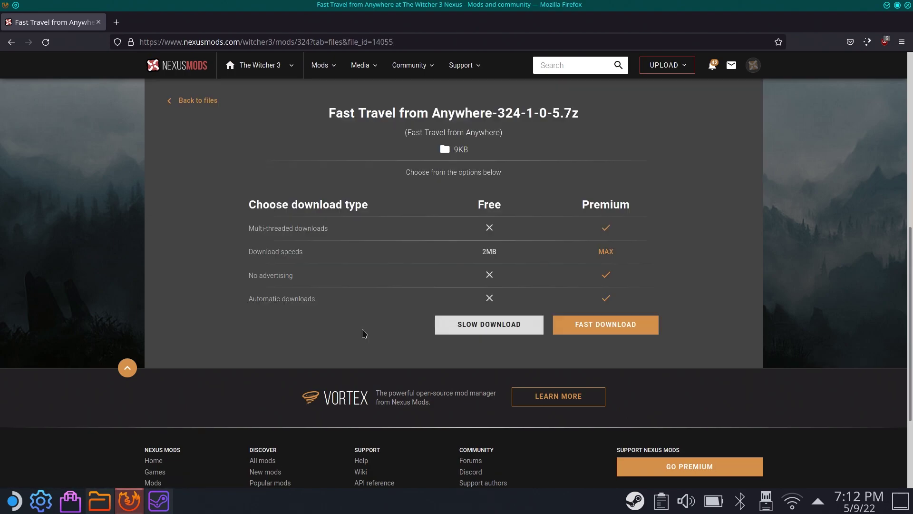
pyautogui.click(444, 332)
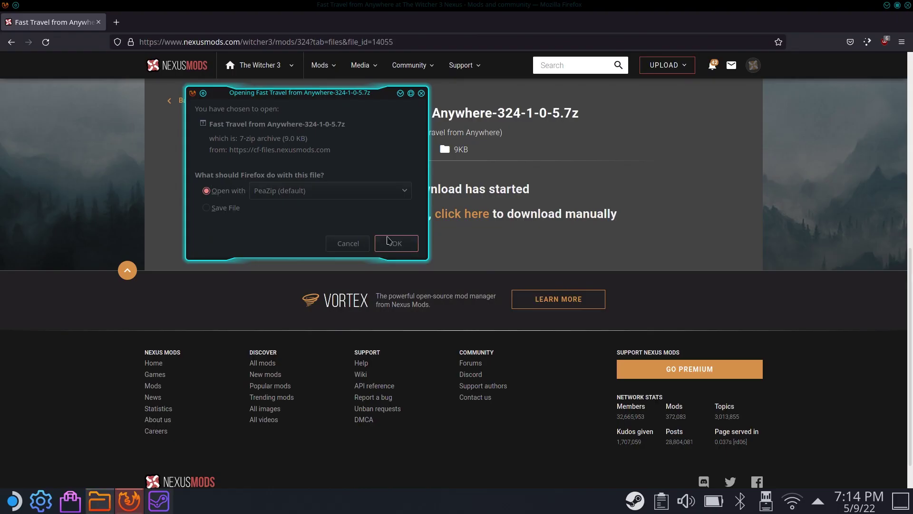
pyautogui.click(395, 244)
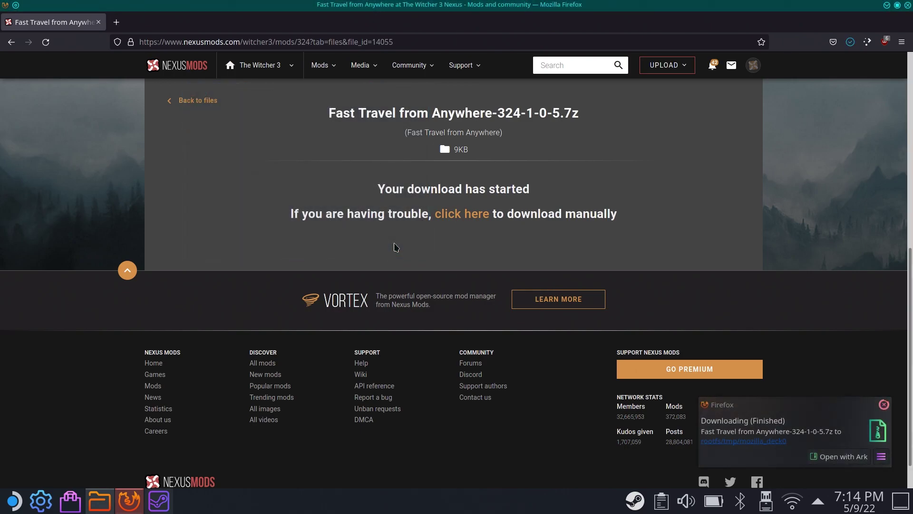
# Extract the modFastTravelFromAnywhere folder from the archive into Downloads.
pyautogui.moveTo(526, 61); pyautogui.dragTo(805, 74)
pyautogui.moveTo(805, 75); pyautogui.dragTo(788, 77)
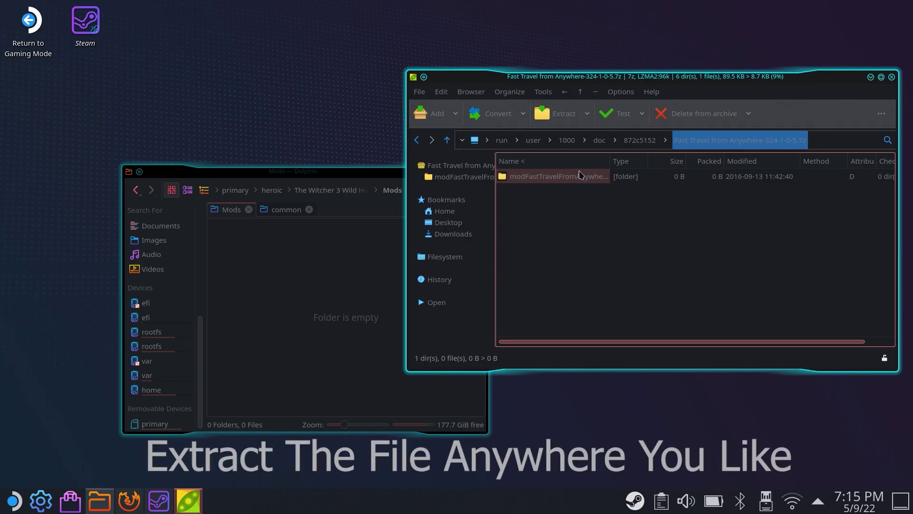
pyautogui.rightClick(580, 176)
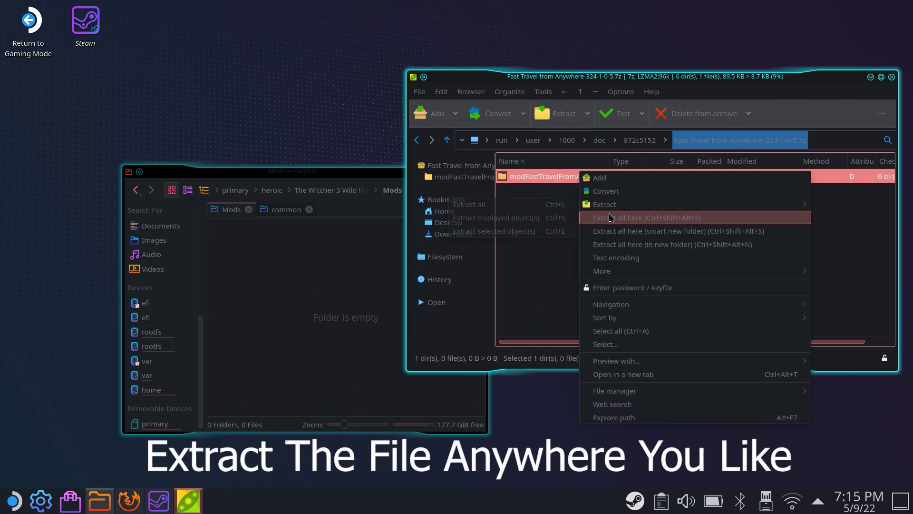
pyautogui.moveTo(628, 204)
pyautogui.click(514, 204)
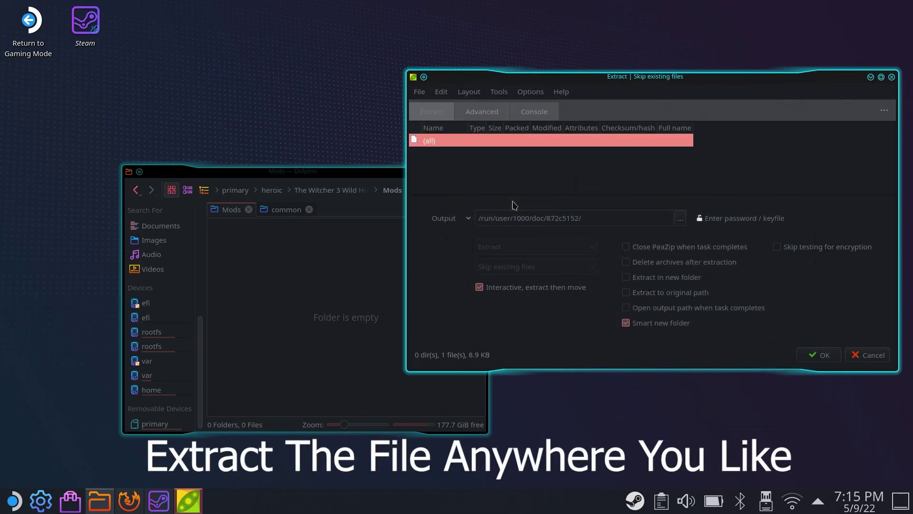
pyautogui.click(469, 218)
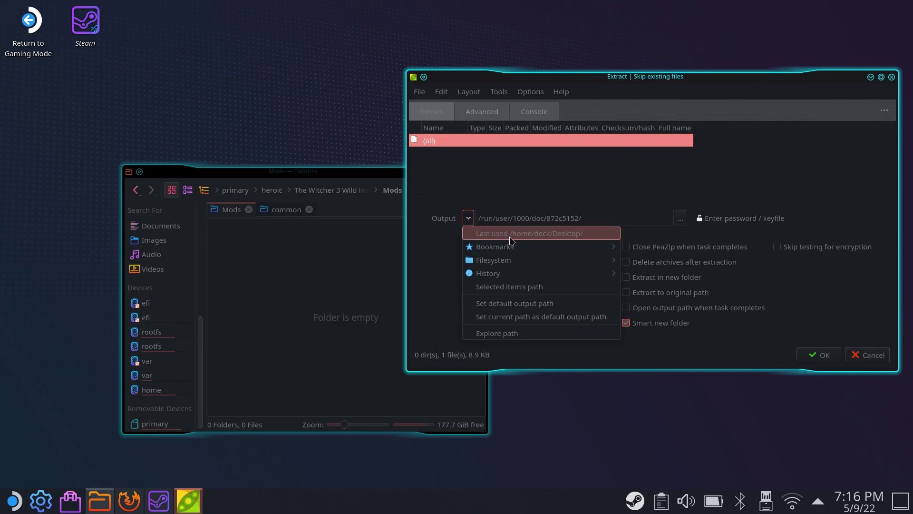
pyautogui.moveTo(570, 260)
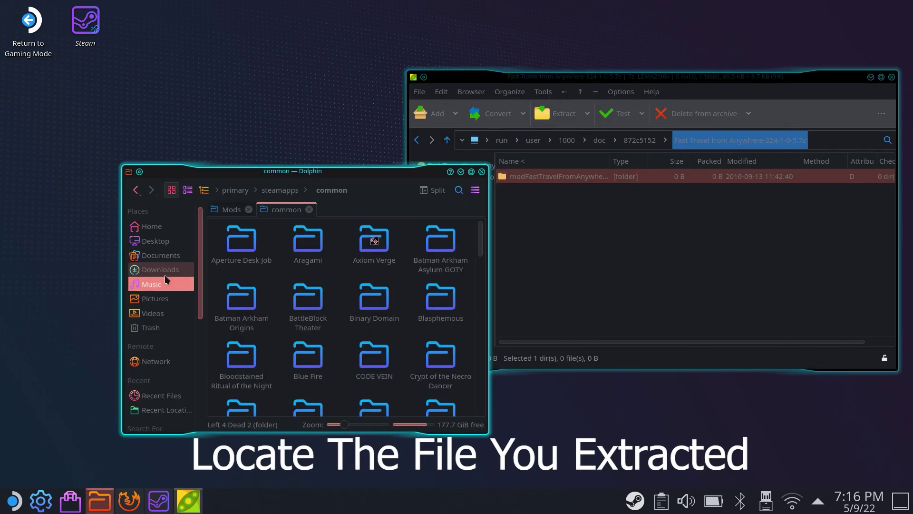
# Place the extracted modFastTravelFromAnywhere folder from Downloads into The Witcher 3's Mods folder.
pyautogui.click(165, 274)
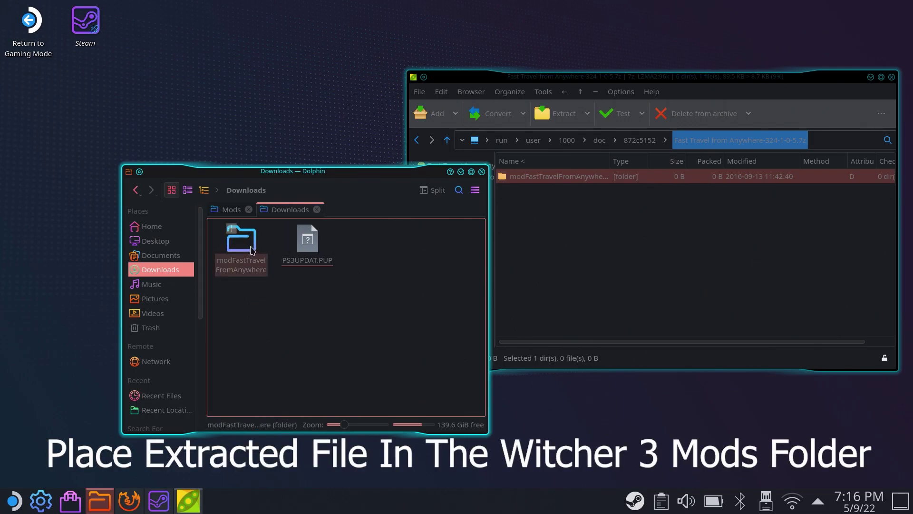
pyautogui.moveTo(255, 265); pyautogui.dragTo(230, 223)
pyautogui.click(259, 234)
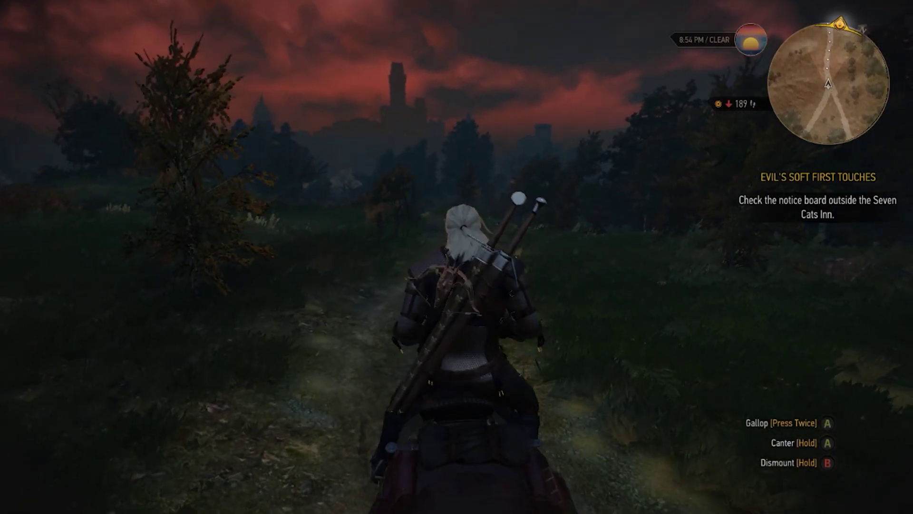
# Dismiss the tutorial hints on The Witcher 3's world map and fast travel to the Gate of the Hierarch.
pyautogui.press('Return')
pyautogui.press('Return')
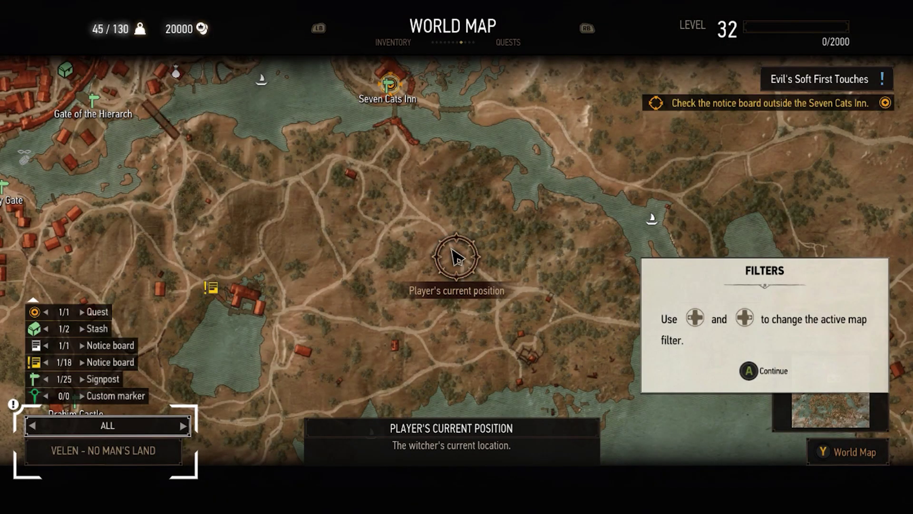
pyautogui.press('Return')
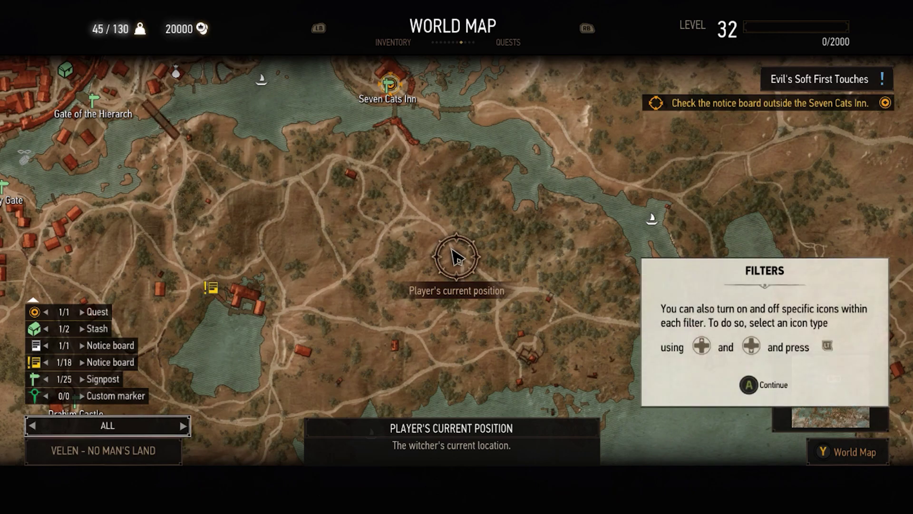
pyautogui.press('Return')
pyautogui.press('Return')
pyautogui.moveTo(457, 257); pyautogui.dragTo(819, 408)
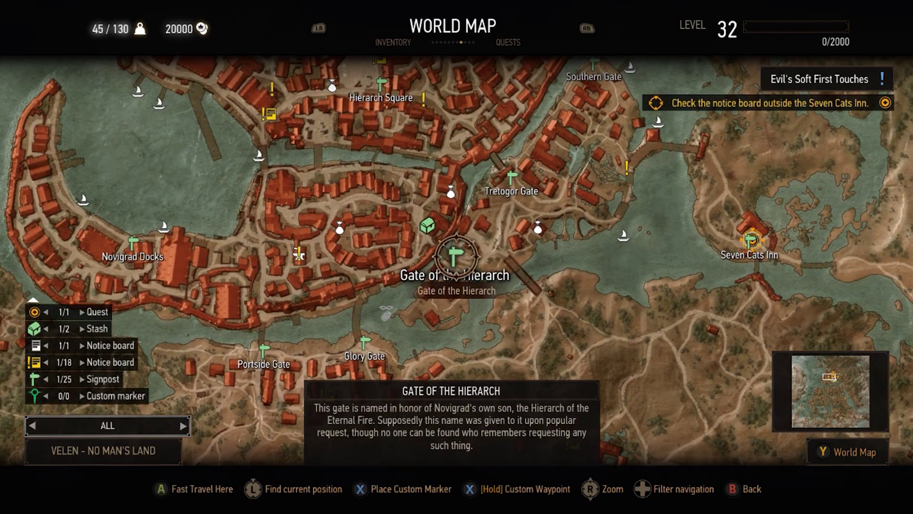
pyautogui.click(456, 256)
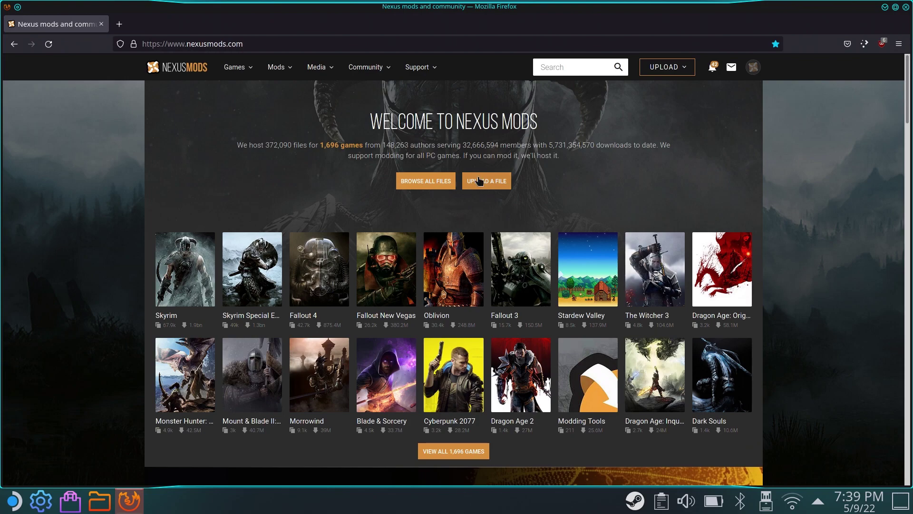
# Browse Stardew Valley's top files on Nexus Mods and review the NPC Map Locations mod page.
pyautogui.click(610, 285)
pyautogui.moveTo(324, 67)
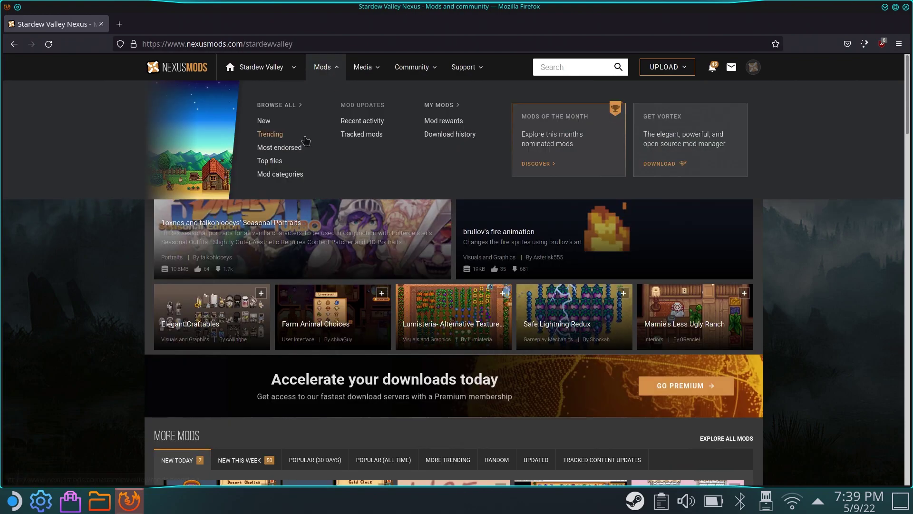
pyautogui.click(273, 161)
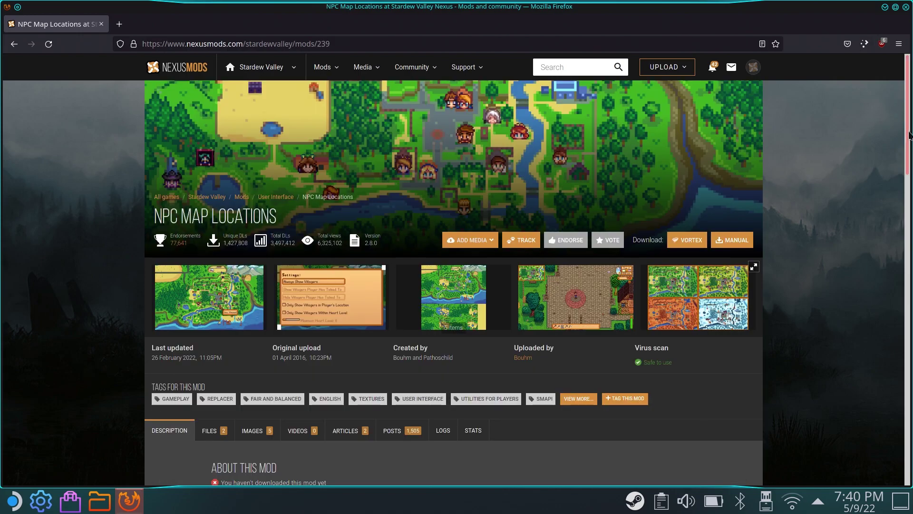
pyautogui.moveTo(909, 136); pyautogui.dragTo(890, 265)
pyautogui.scroll(3, 890, 265)
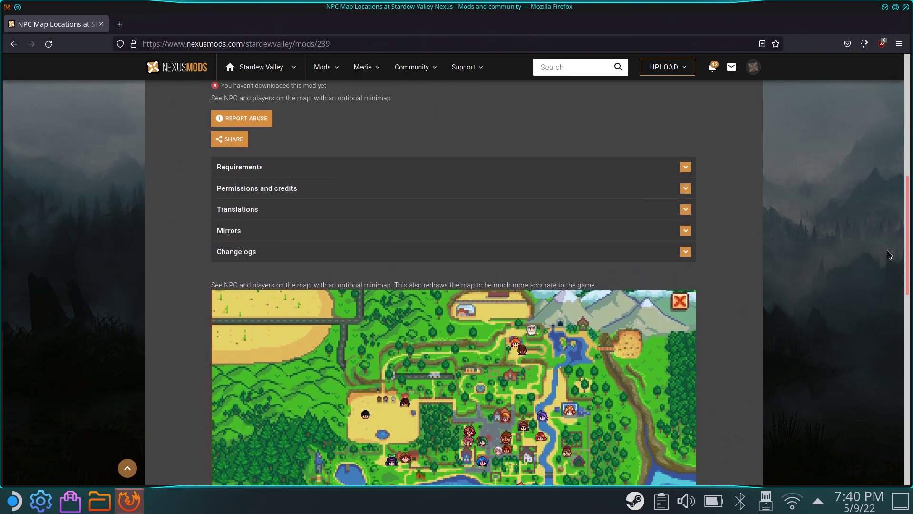
# Go from the mod's requirements to the SMAPI site and download the SMAPI 3.14.2 installer directly.
pyautogui.click(685, 270)
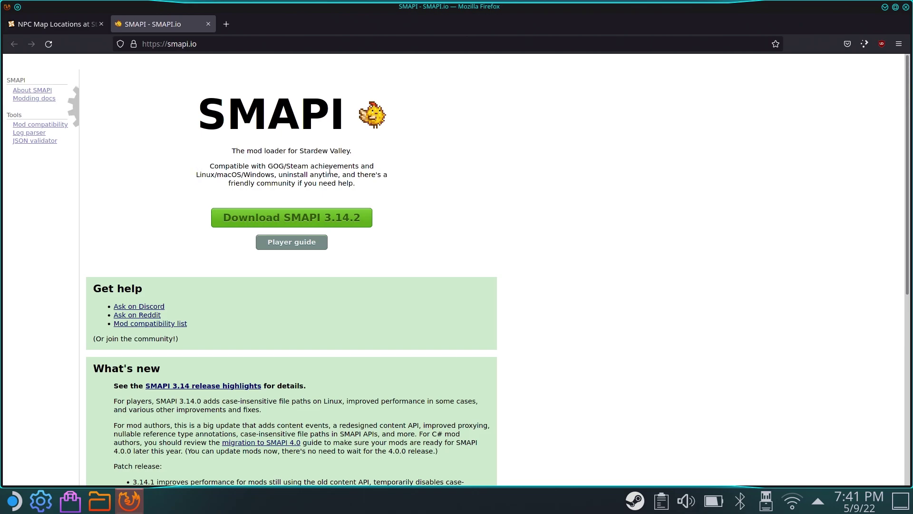
pyautogui.moveTo(285, 230)
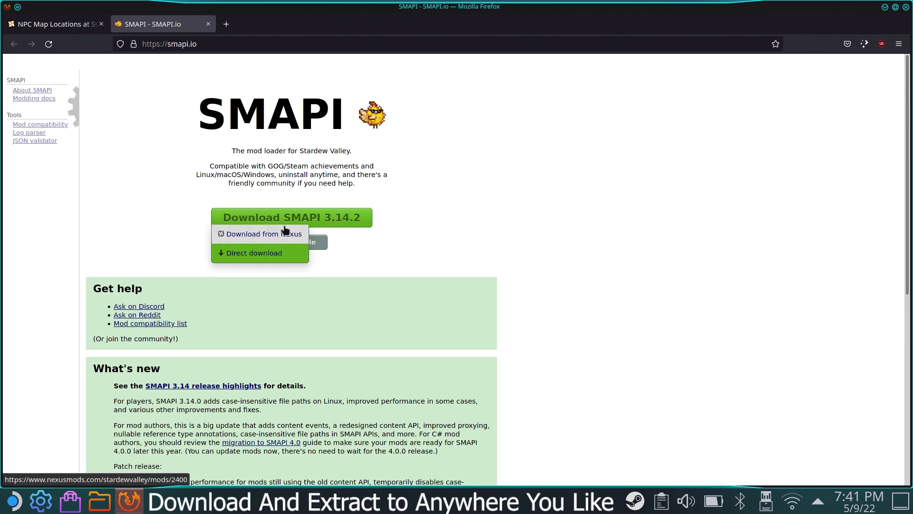
pyautogui.click(252, 253)
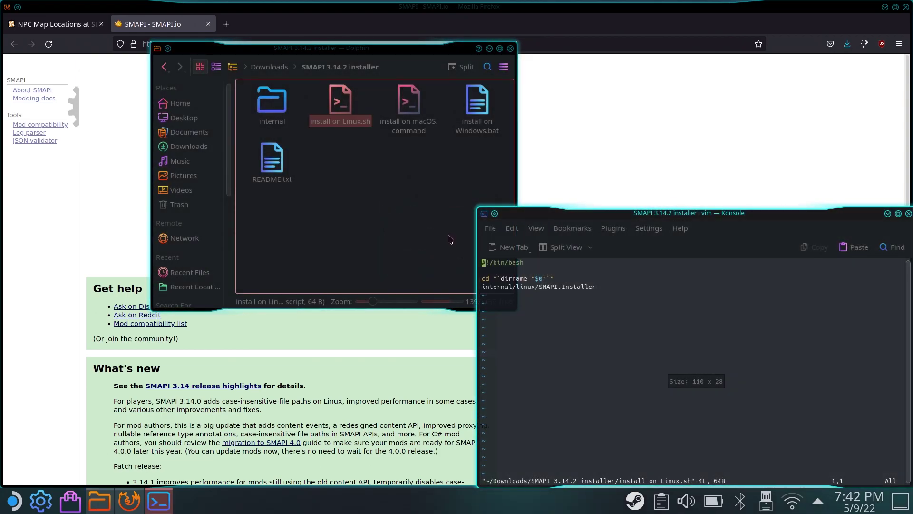
# Open the SMAPI installer's README.txt in an enlarged window and read the manual install instructions.
pyautogui.moveTo(658, 217); pyautogui.dragTo(525, 182)
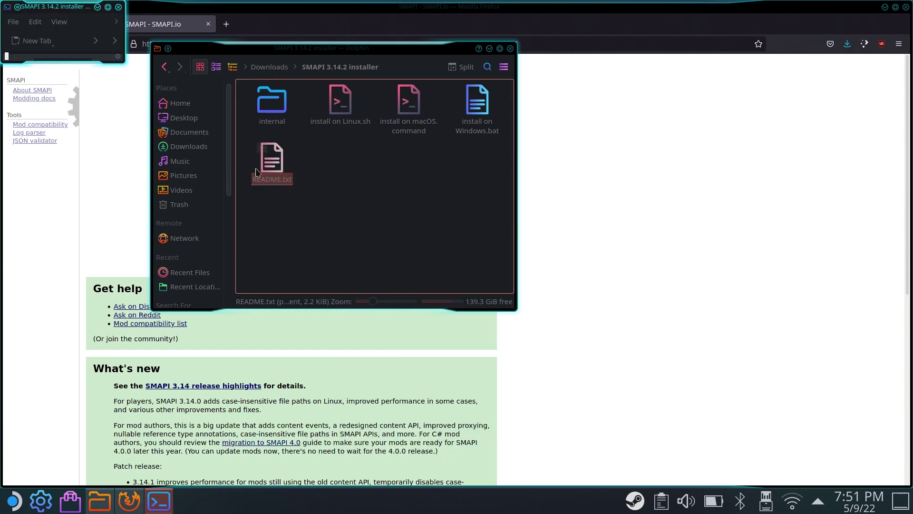
pyautogui.click(109, 9)
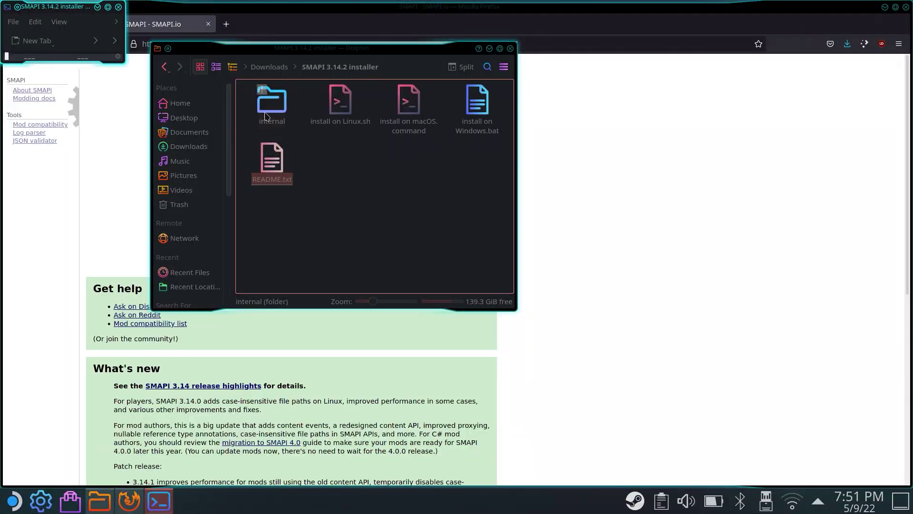
# Extract install.dat from the SMAPI installer's internal/linux folder into Downloads, using the subfolder install.
pyautogui.doubleClick(278, 111)
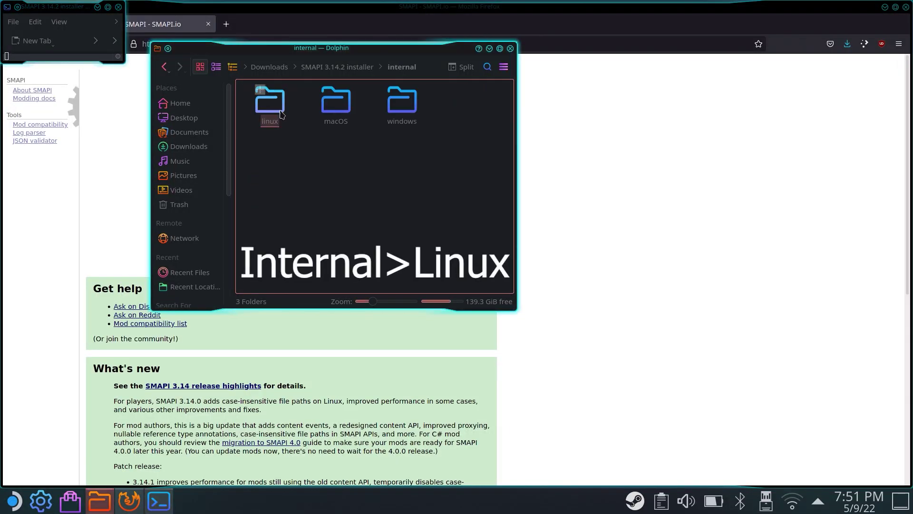
pyautogui.doubleClick(280, 115)
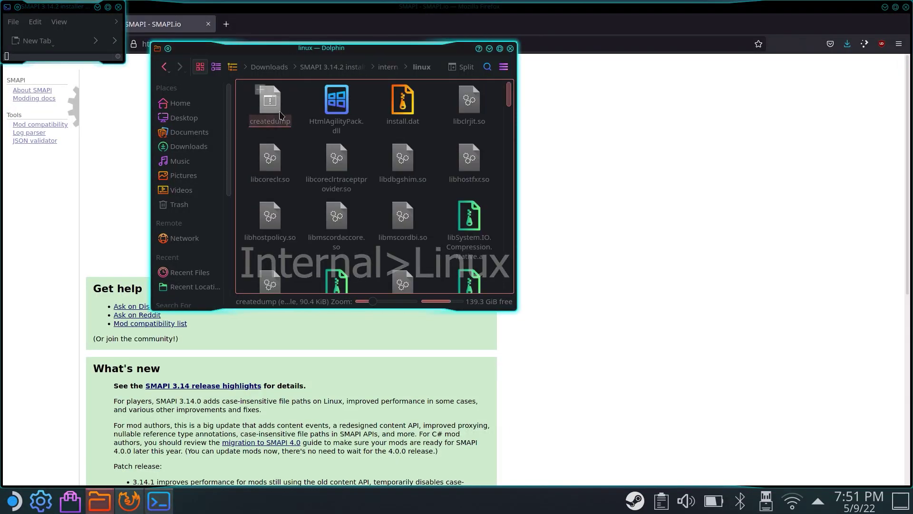
pyautogui.doubleClick(403, 102)
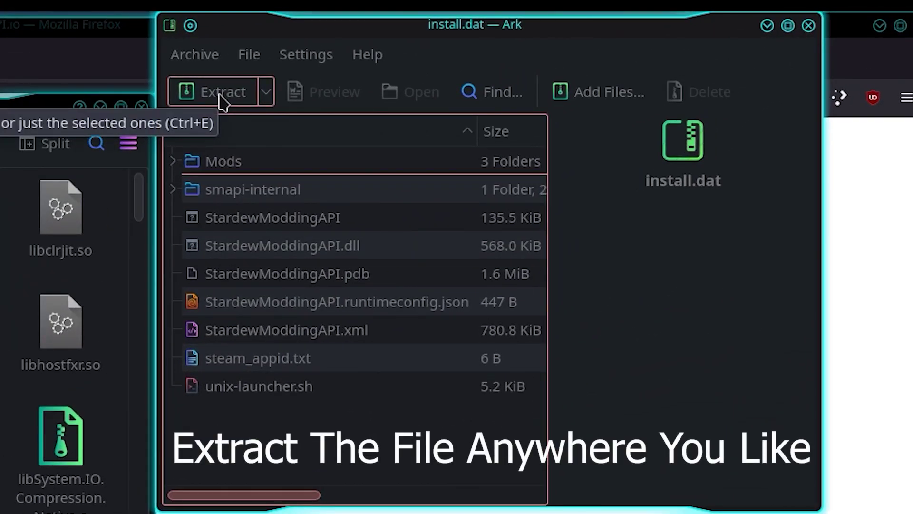
pyautogui.click(220, 95)
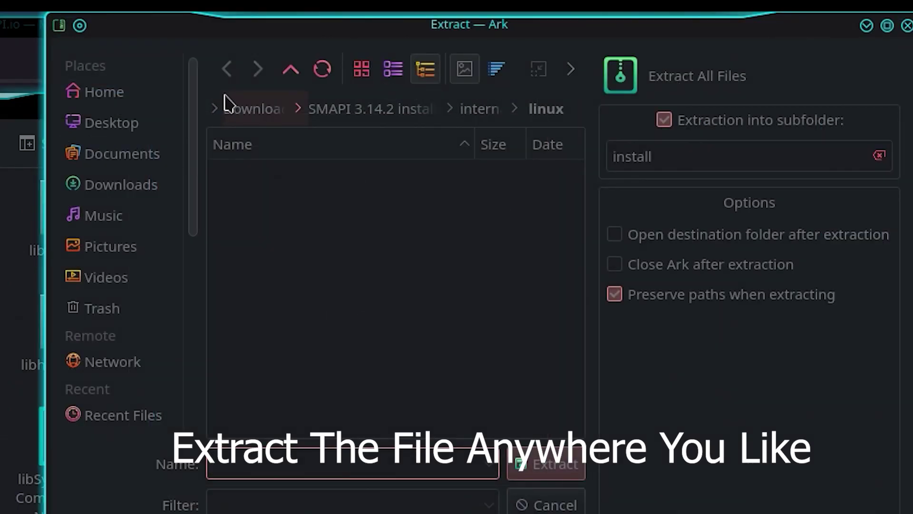
pyautogui.click(114, 190)
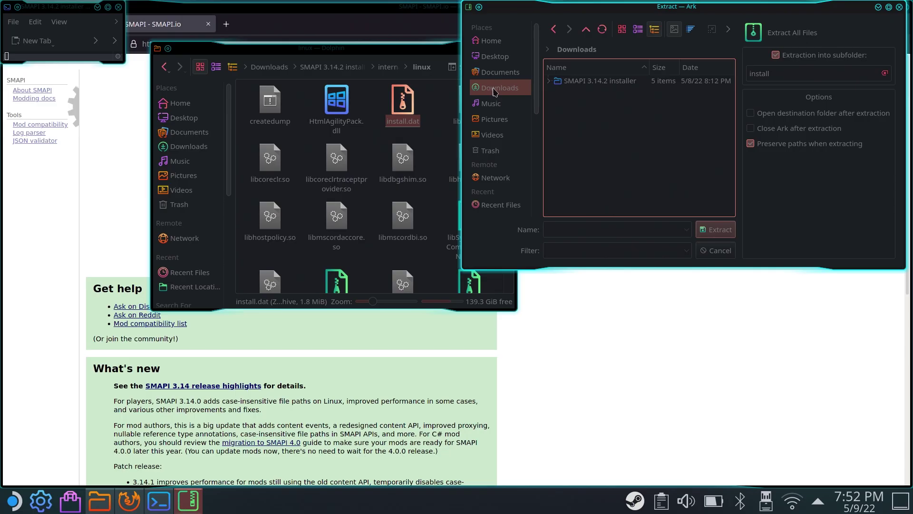
pyautogui.click(713, 232)
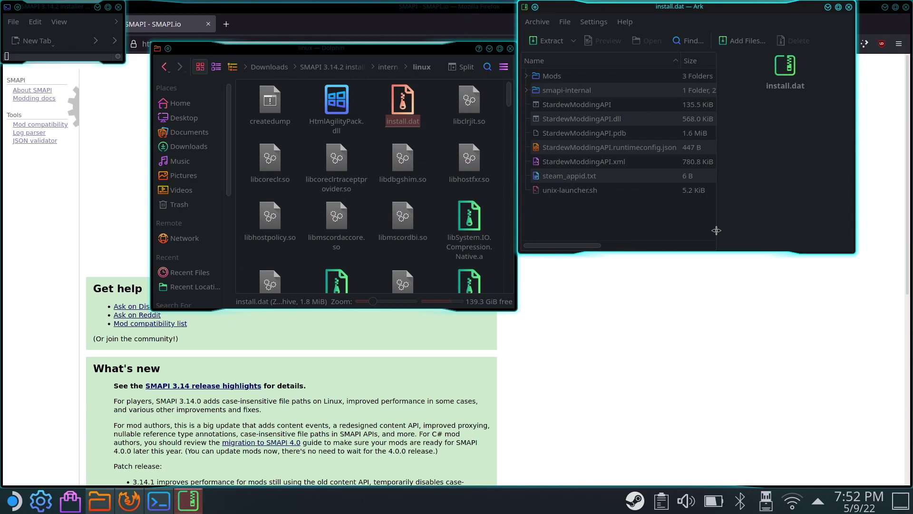
# Copy all files from the extracted install folder in Downloads into the Stardew Valley game folder, overwriting steam_appid.txt.
pyautogui.click(182, 148)
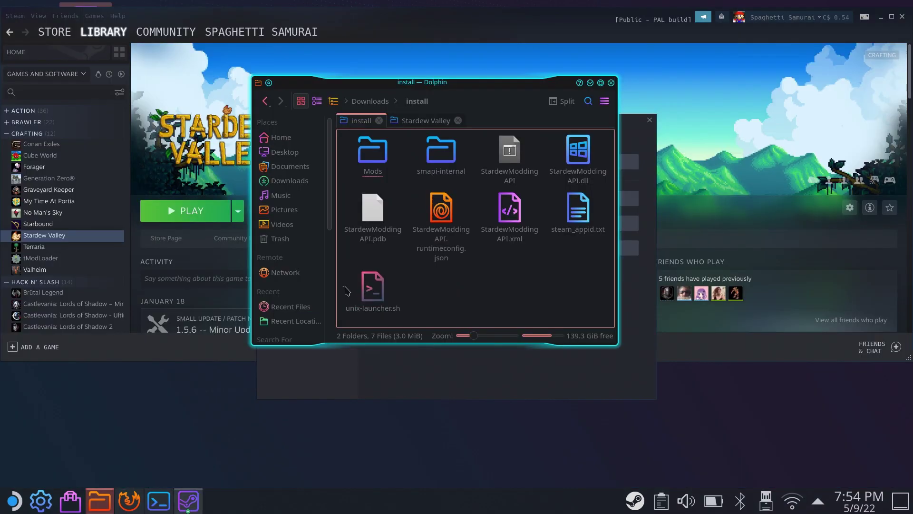
pyautogui.moveTo(343, 286); pyautogui.dragTo(469, 202)
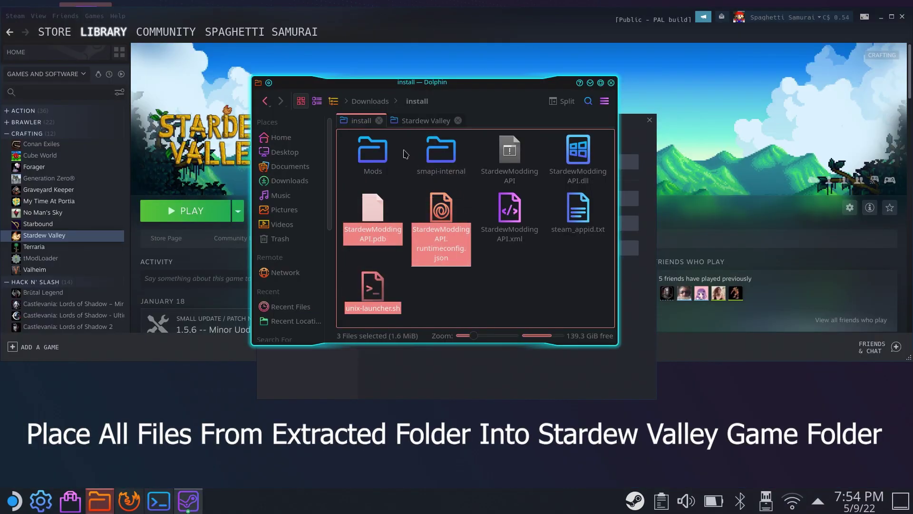
pyautogui.click(346, 158)
pyautogui.hotkey('ctrl', 'a')
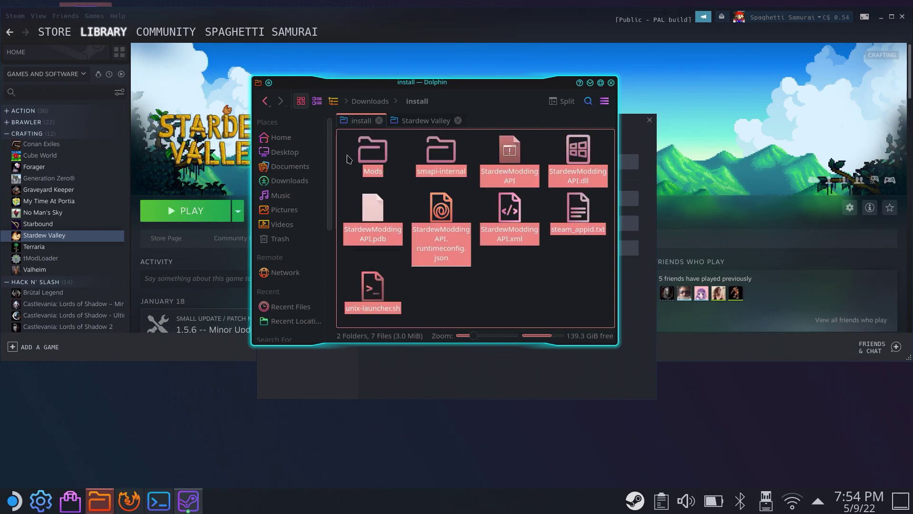
pyautogui.moveTo(435, 153); pyautogui.dragTo(419, 119)
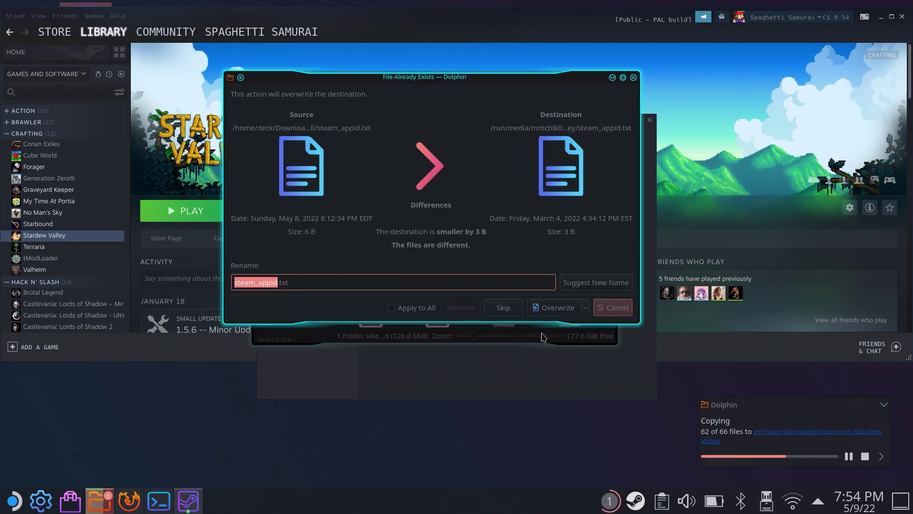
pyautogui.click(552, 309)
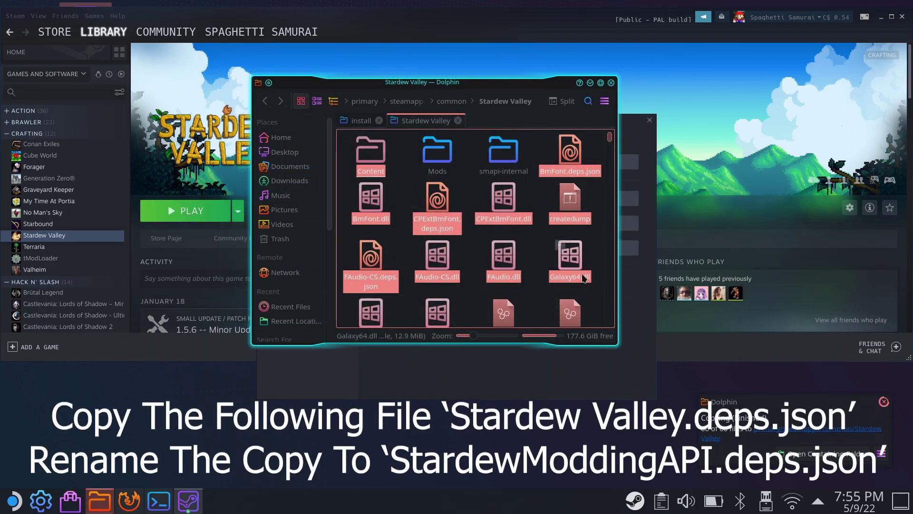
# Search the Stardew Valley game folder for "stardew valley" and copy the Stardew Valley.deps.json file.
pyautogui.scroll(-4, 600, 273)
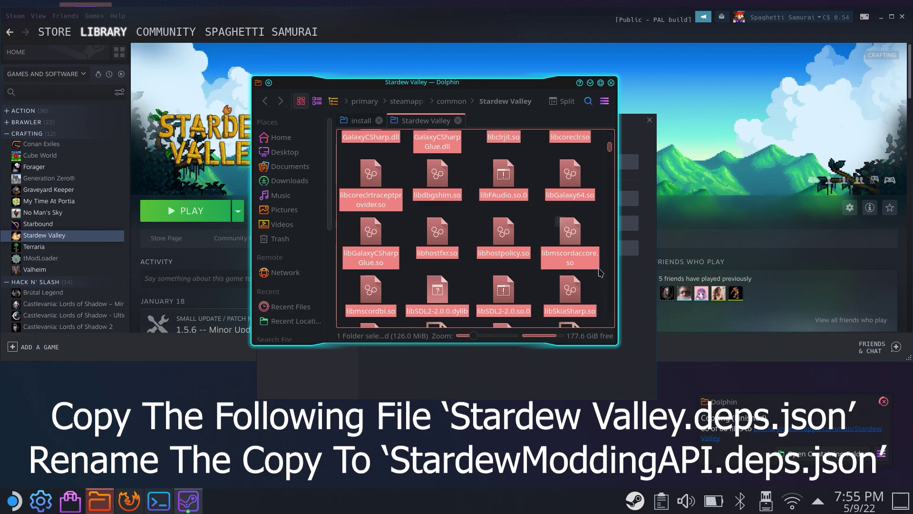
pyautogui.scroll(-4, 604, 266)
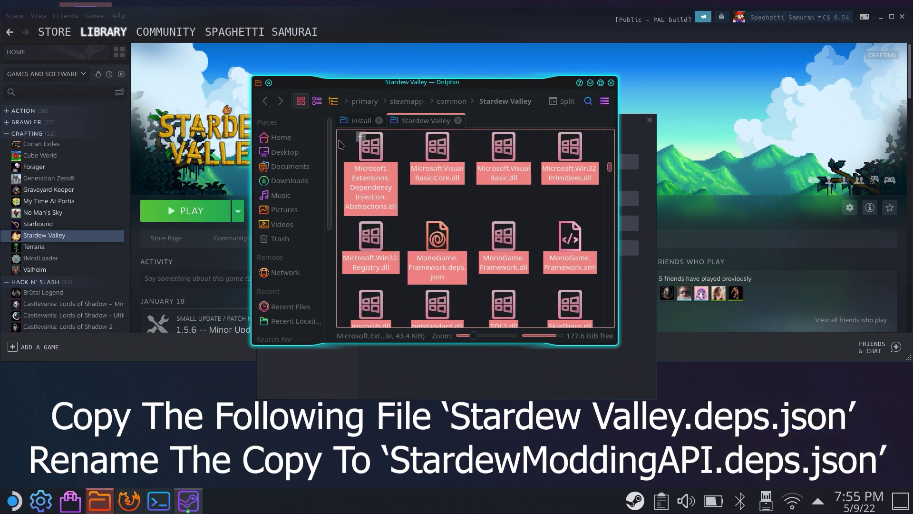
pyautogui.click(360, 120)
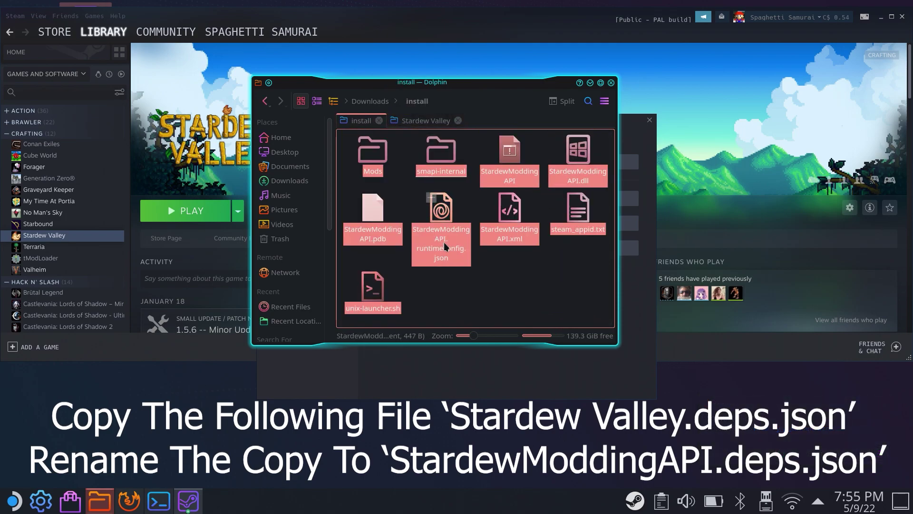
pyautogui.click(426, 121)
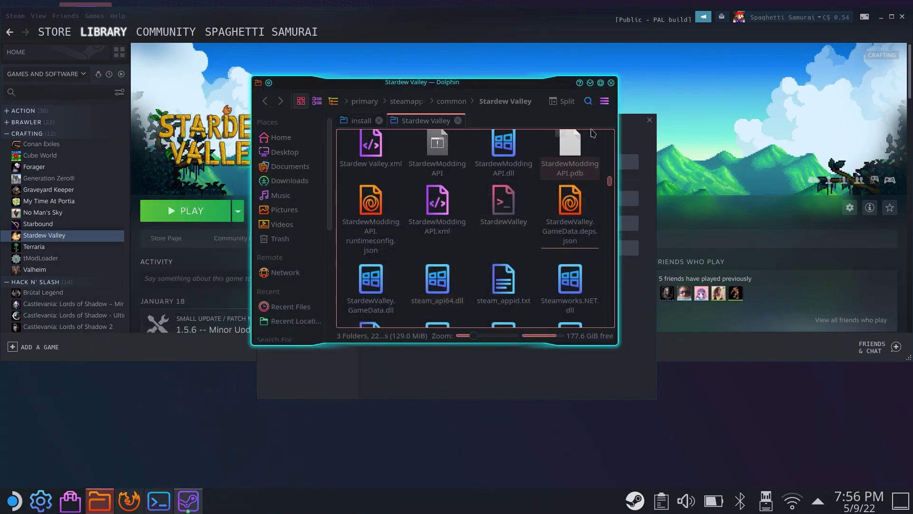
pyautogui.click(587, 102)
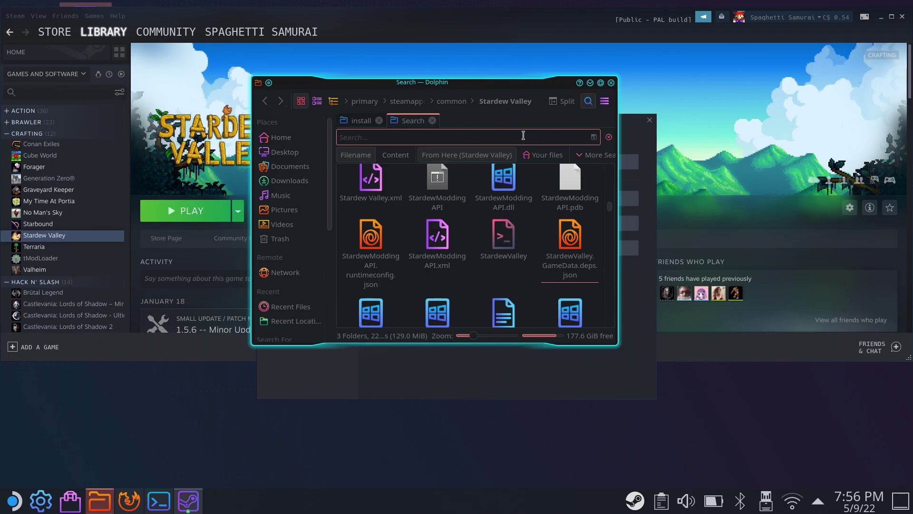
pyautogui.write('stardew valley')
pyautogui.press('Return')
pyautogui.click(442, 191)
pyautogui.rightClick(442, 192)
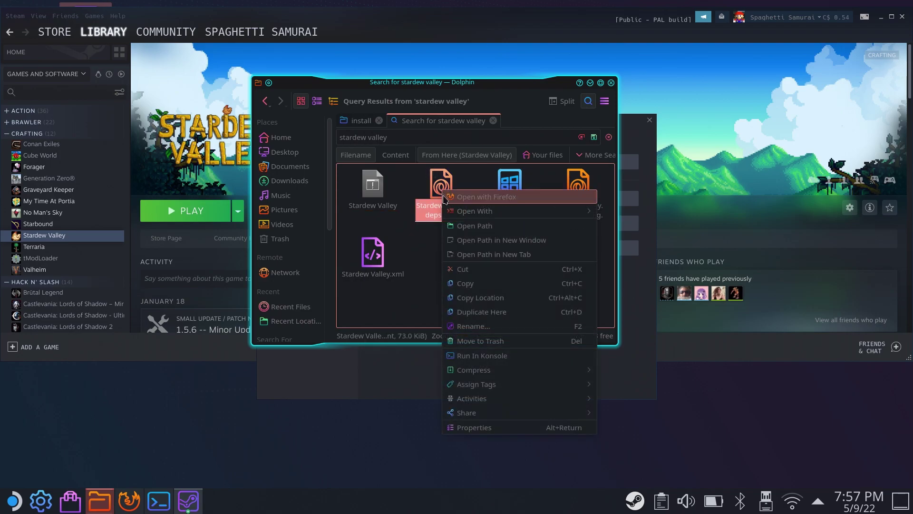
pyautogui.click(488, 288)
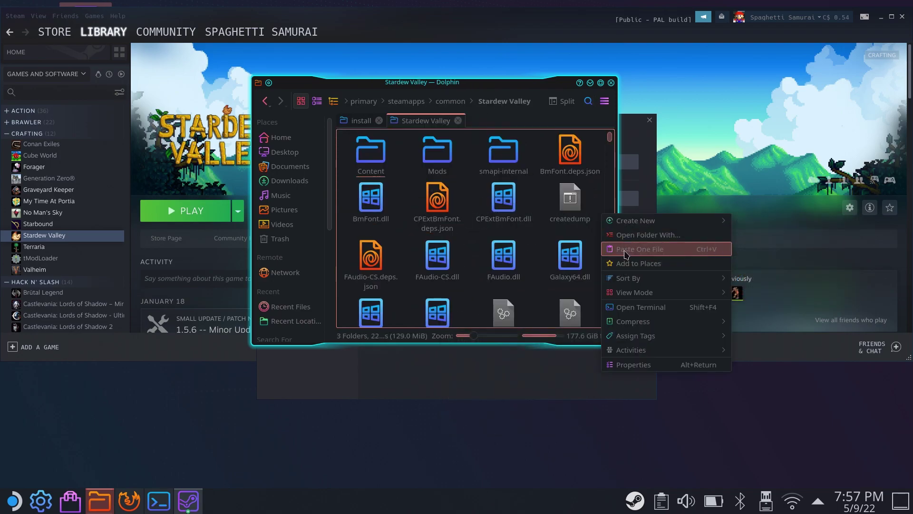
# Paste the copied file into the Stardew Valley game folder under the new name StardewModdingAPI.deps.json.
pyautogui.click(625, 250)
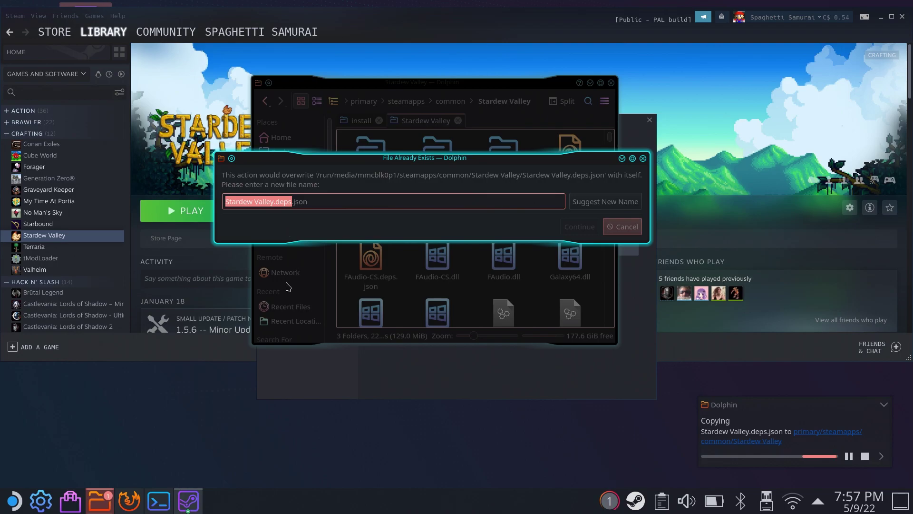
pyautogui.write('StardewModdingAPI')
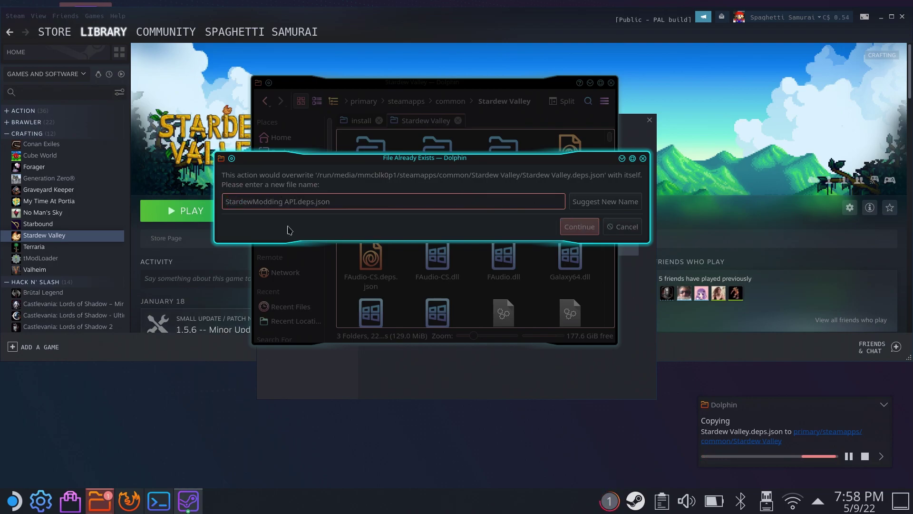
pyautogui.press('BackSpace')
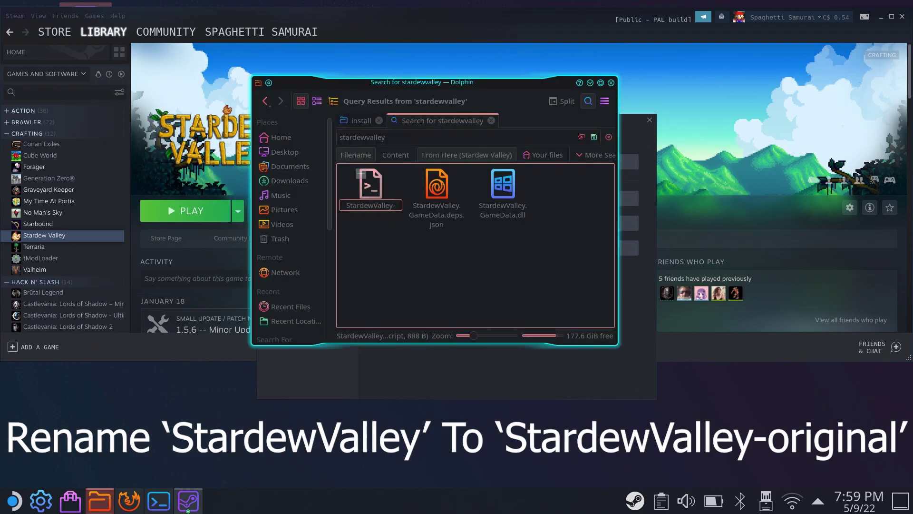
# Rename the StardewValley script to StardewValley-original and the extensionless StardewModdingAPI file to StardewValley.
pyautogui.write('origi')
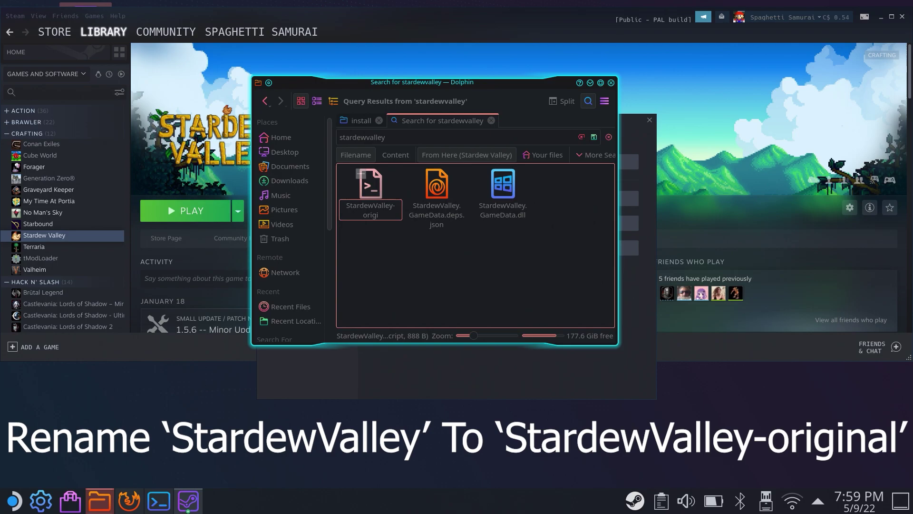
pyautogui.write('nal')
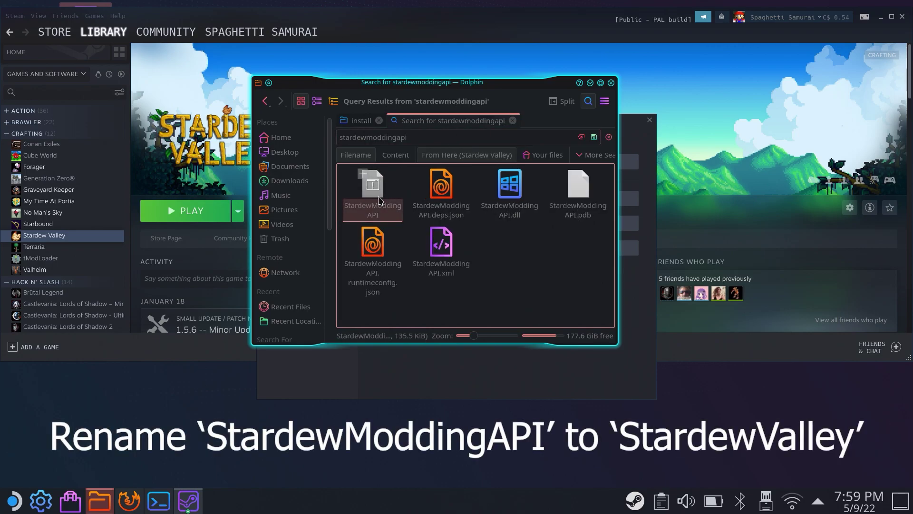
pyautogui.press('F2')
pyautogui.write('StardewValley')
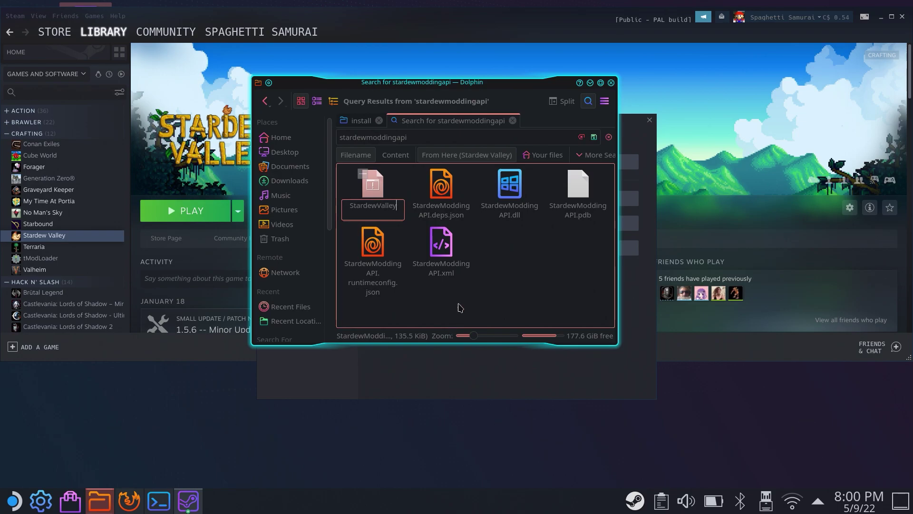
pyautogui.press('Return')
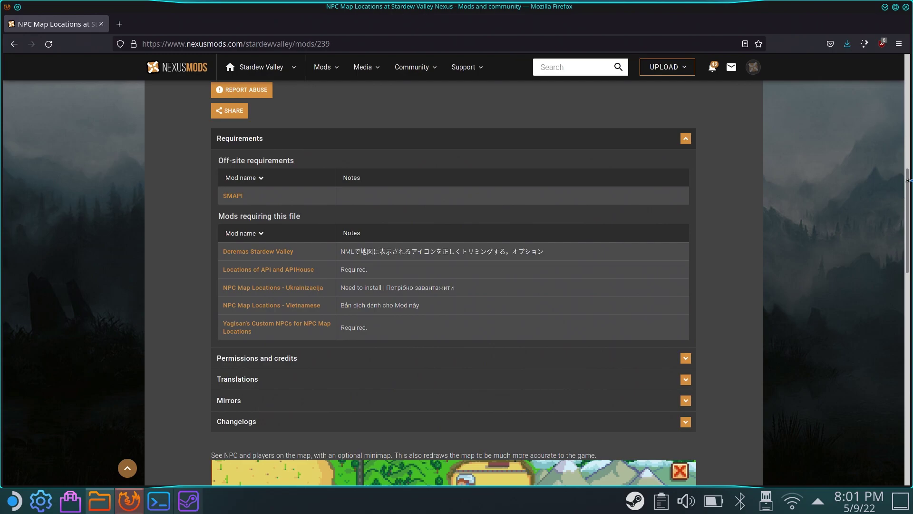
# Read the install instructions on the NPC Map Locations page and manually download version 2.8.0 with the slow download.
pyautogui.moveTo(910, 192); pyautogui.dragTo(910, 316)
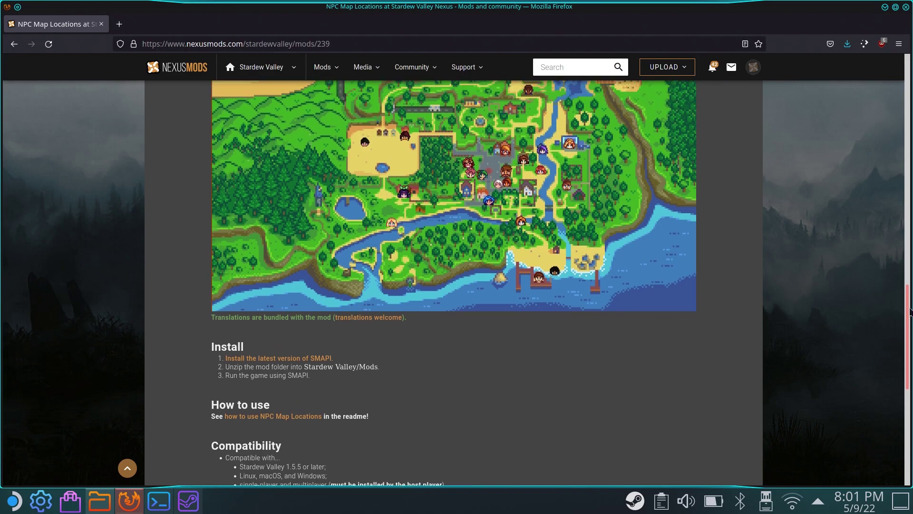
pyautogui.moveTo(911, 316)
pyautogui.mouseDown()
pyautogui.moveTo(909, 160)
pyautogui.moveTo(910, 317)
pyautogui.mouseUp()
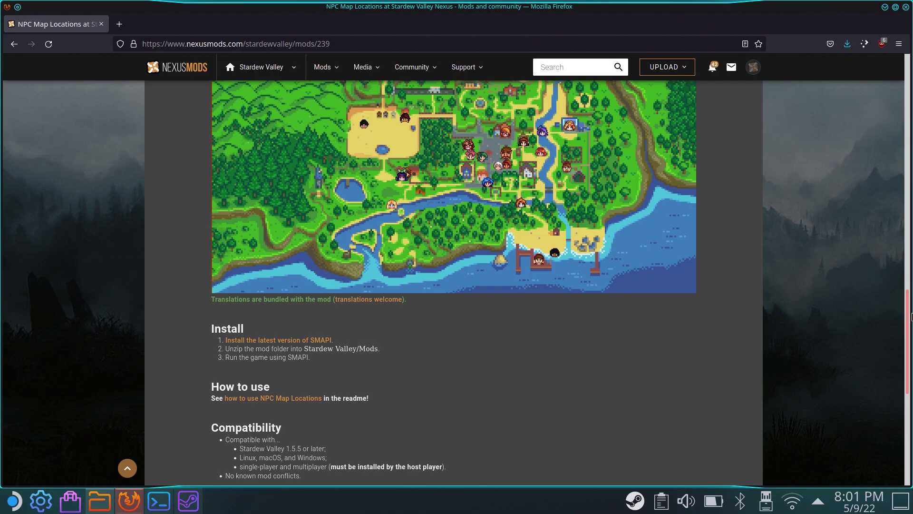
pyautogui.moveTo(911, 316); pyautogui.dragTo(909, 153)
pyautogui.click(209, 156)
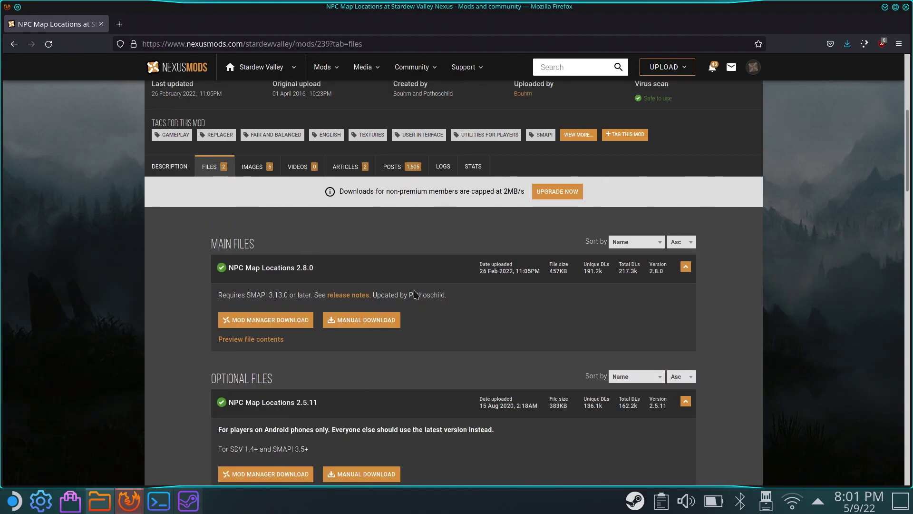
pyautogui.click(364, 321)
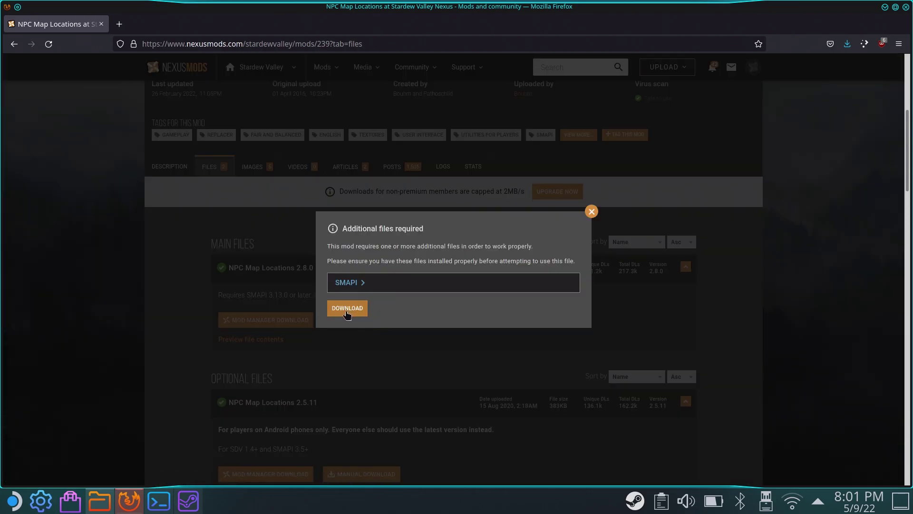
pyautogui.click(358, 310)
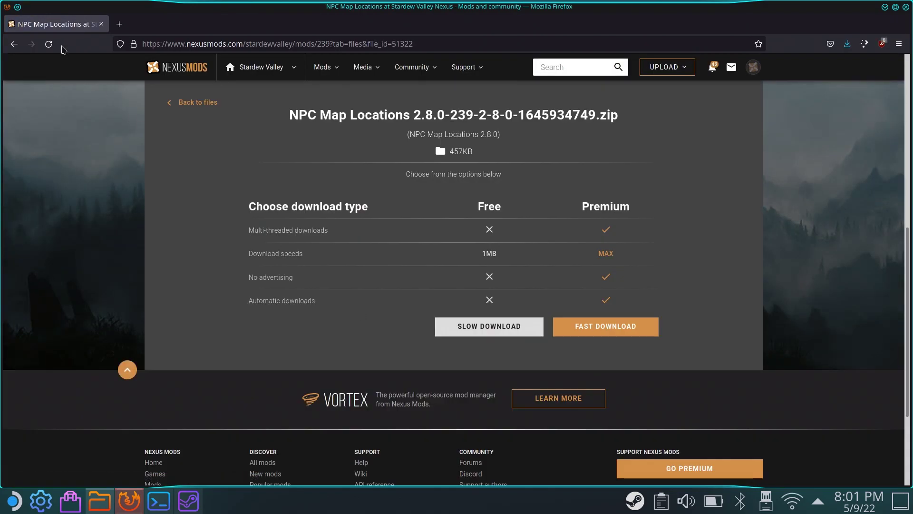
pyautogui.click(486, 326)
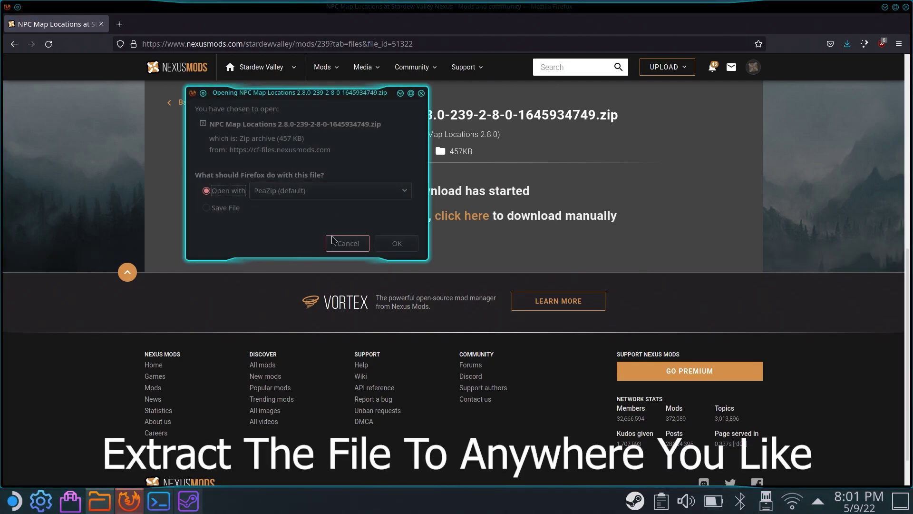
# Open the NPC Map Locations zip with PeaZip and extract it into the Downloads folder.
pyautogui.click(347, 243)
pyautogui.rightClick(285, 241)
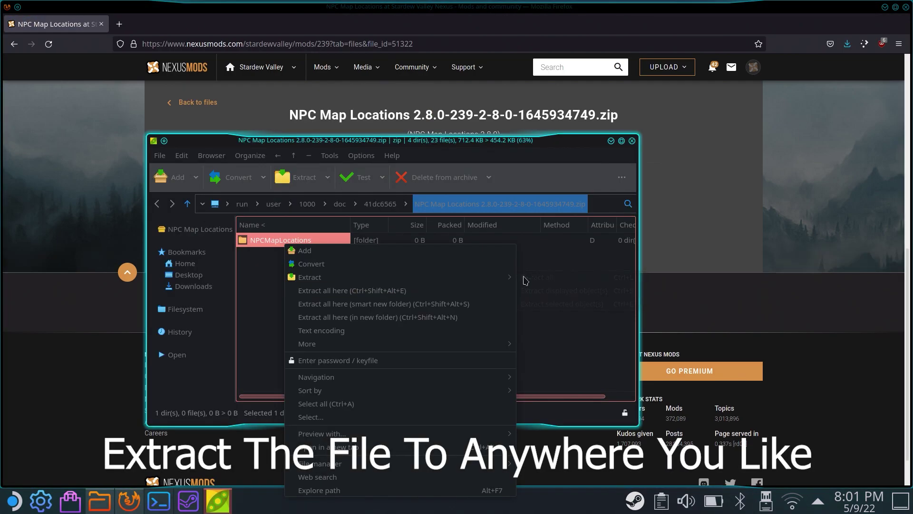
pyautogui.click(529, 277)
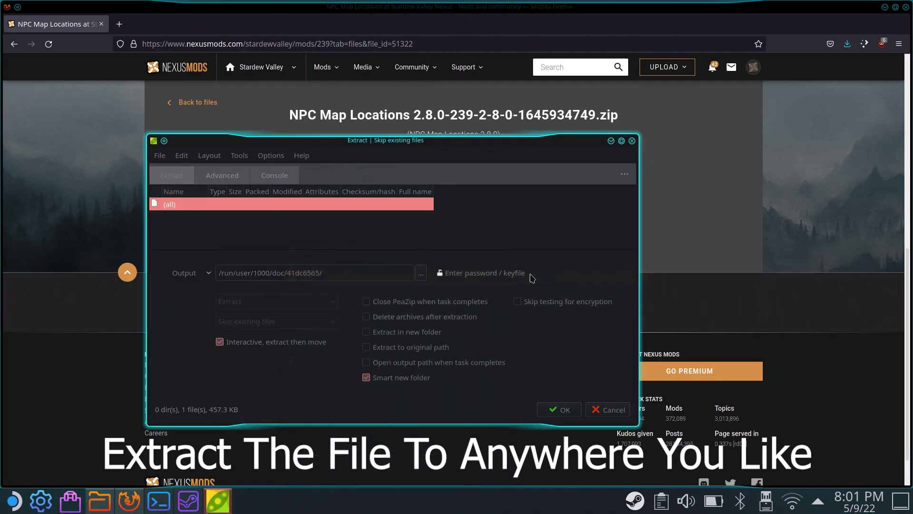
pyautogui.click(208, 272)
pyautogui.click(257, 288)
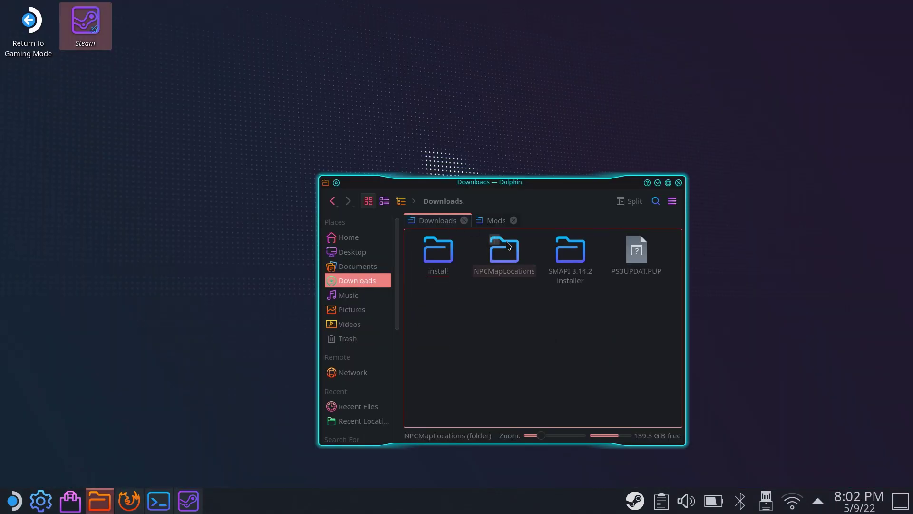
# Copy the NPCMapLocations folder from Downloads into Stardew Valley's Mods folder, check it there, and close the file manager.
pyautogui.moveTo(508, 245); pyautogui.dragTo(496, 225)
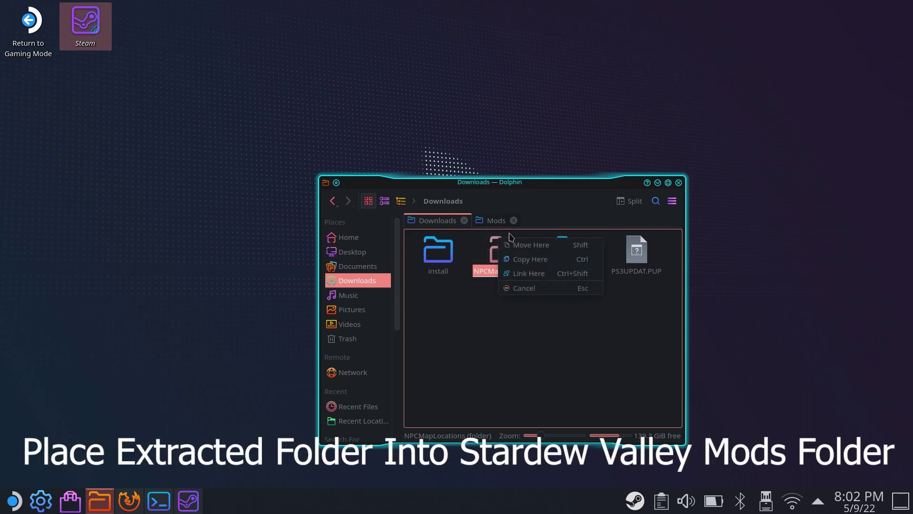
pyautogui.click(527, 259)
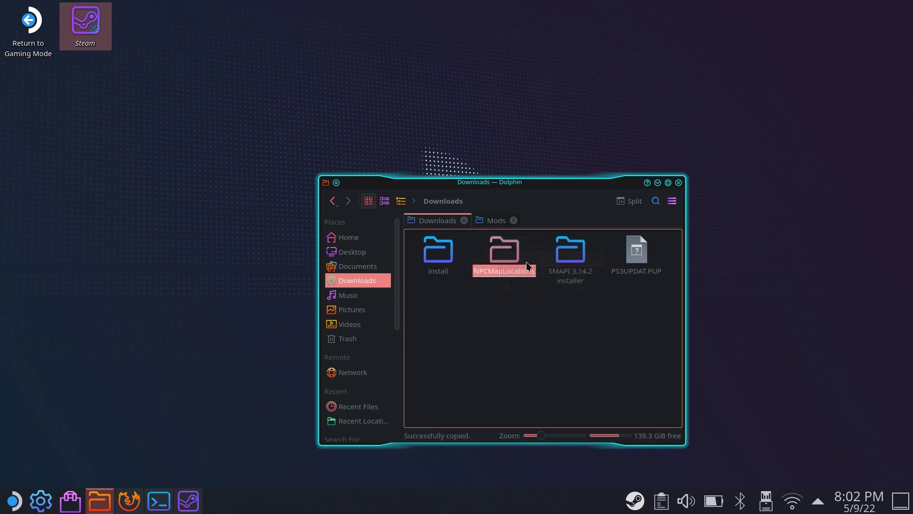
pyautogui.click(492, 221)
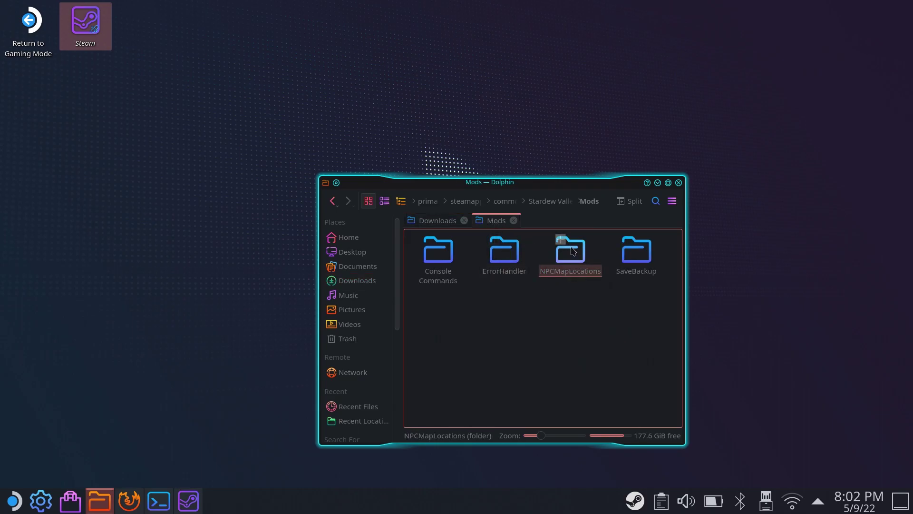
pyautogui.click(679, 183)
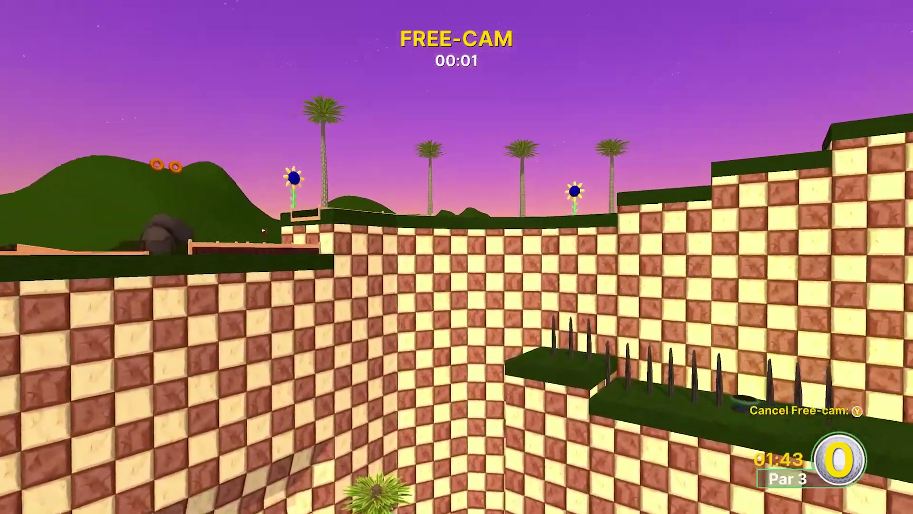
pyautogui.press('space')
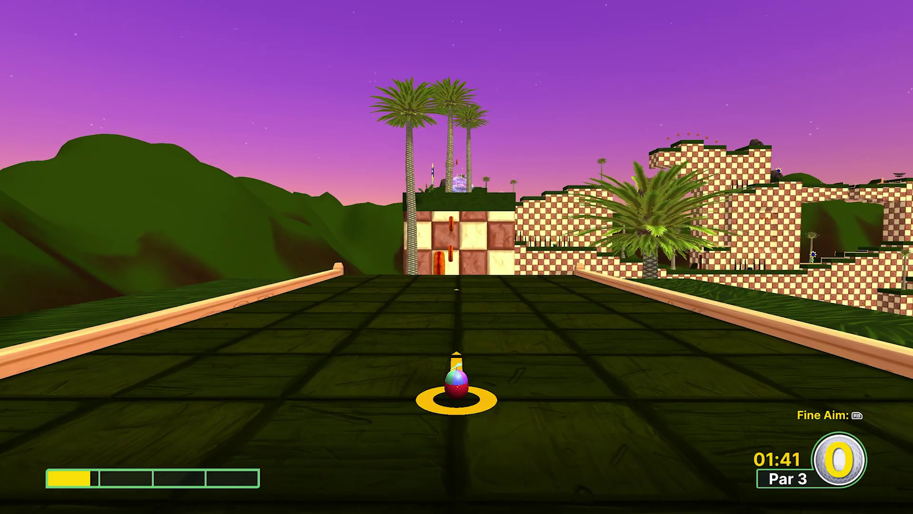